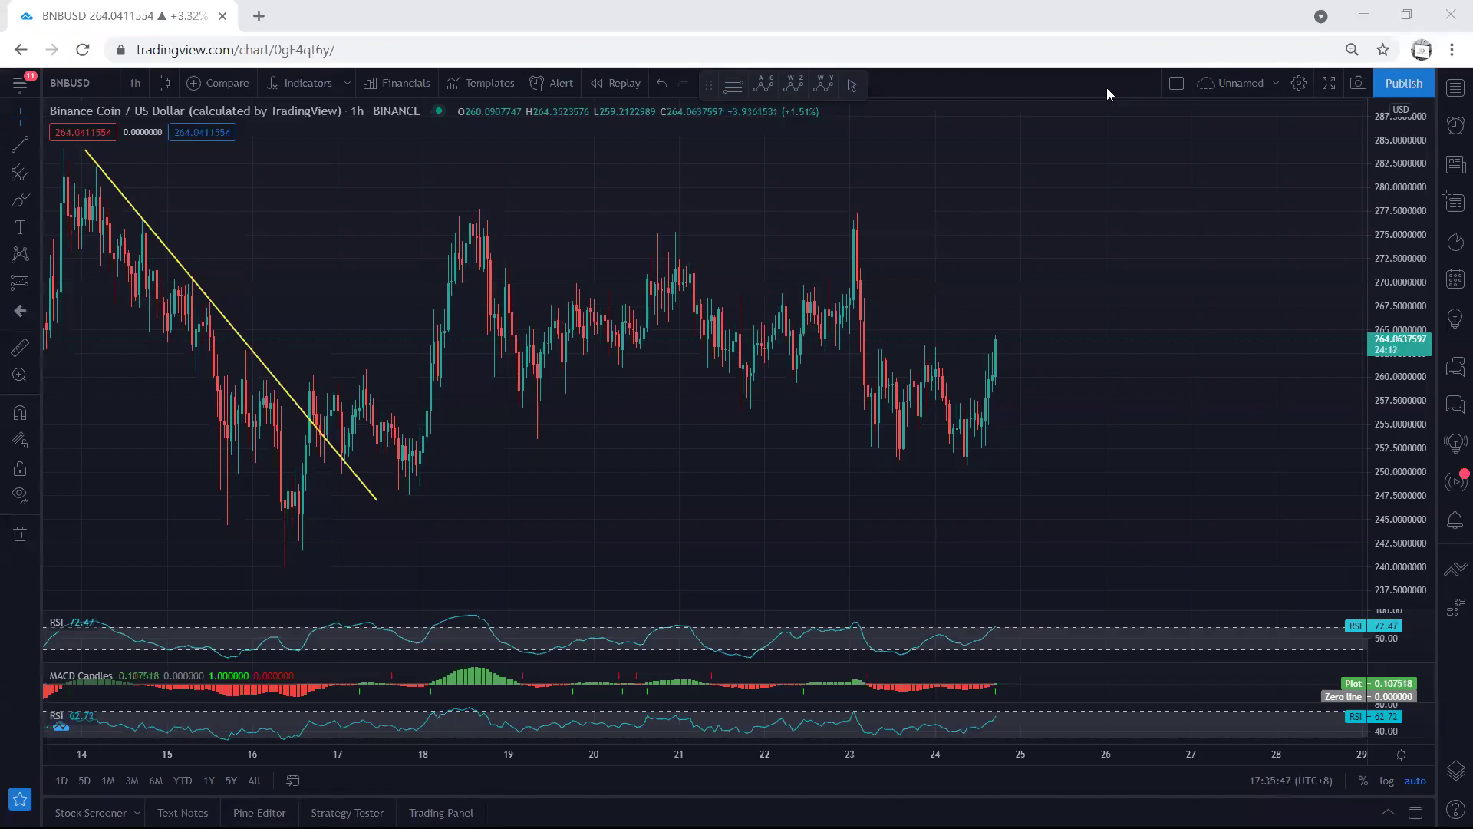
- Mark the 24 March decline and the 17 March low, circle the sideways range between them, and clear the freehand marks
left_click_drag(1411, 544, 1410, 539)
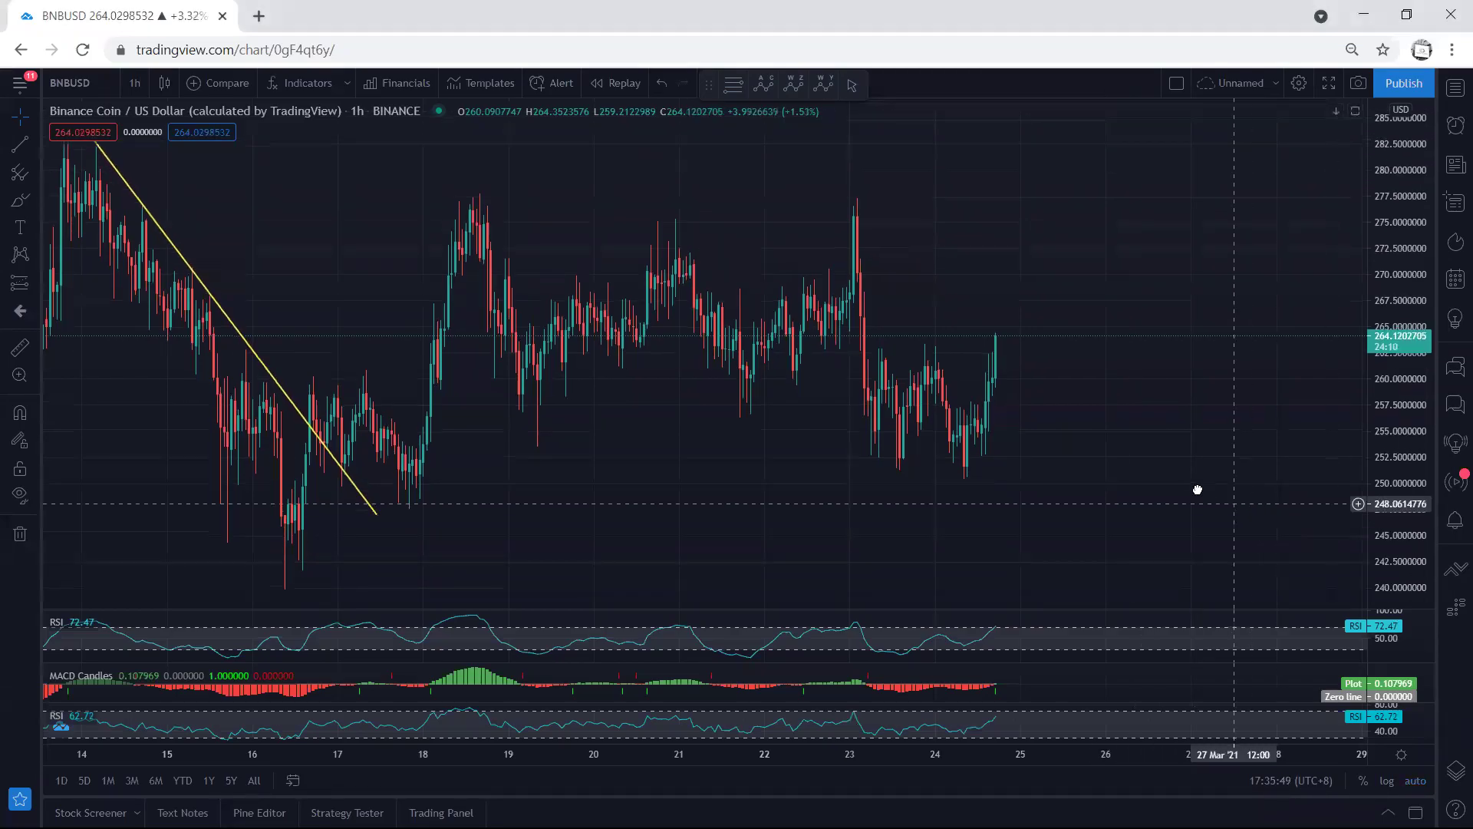
left_click_drag(1197, 490, 1174, 494)
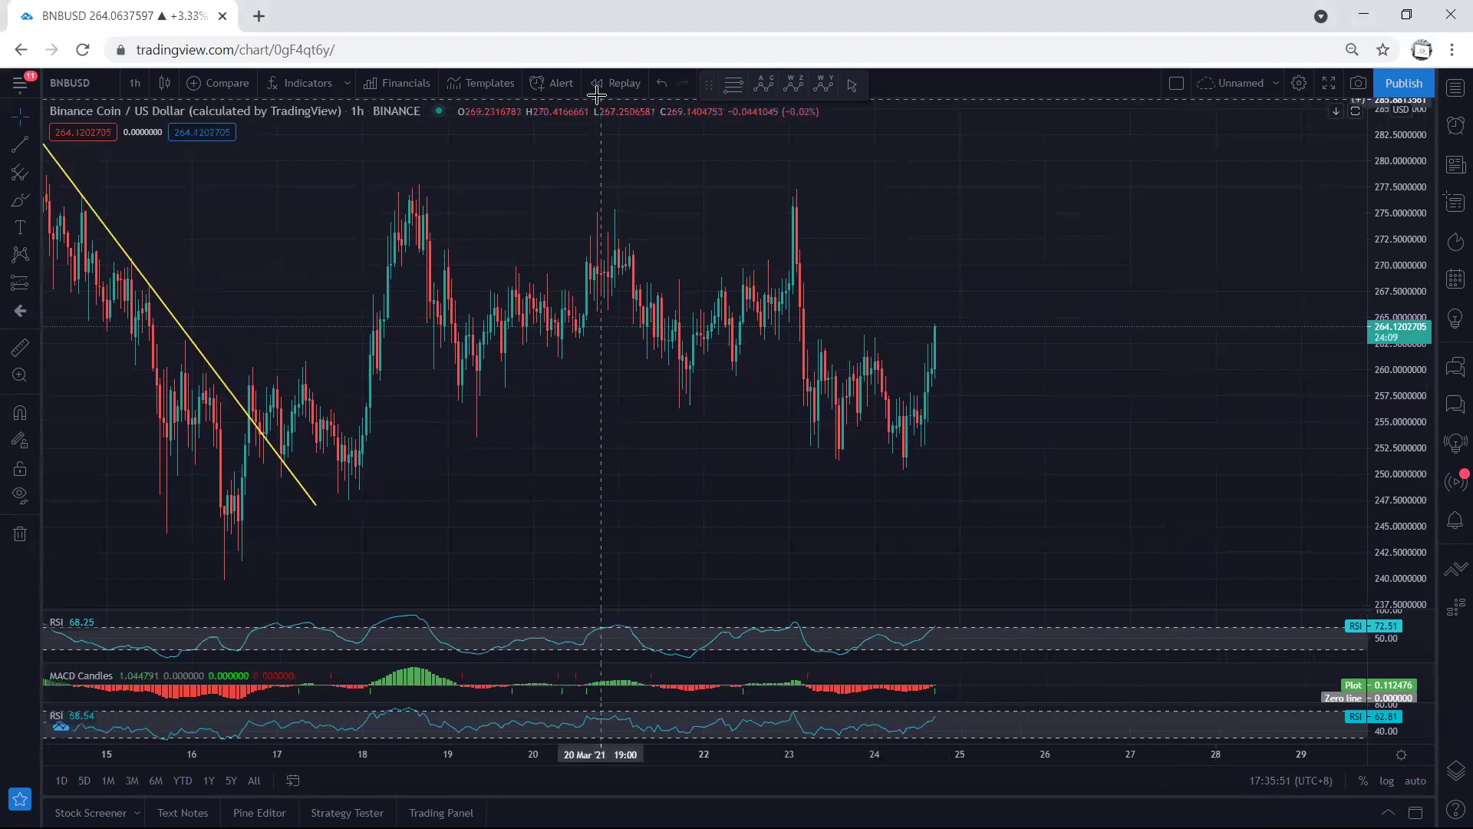
left_click(547, 109)
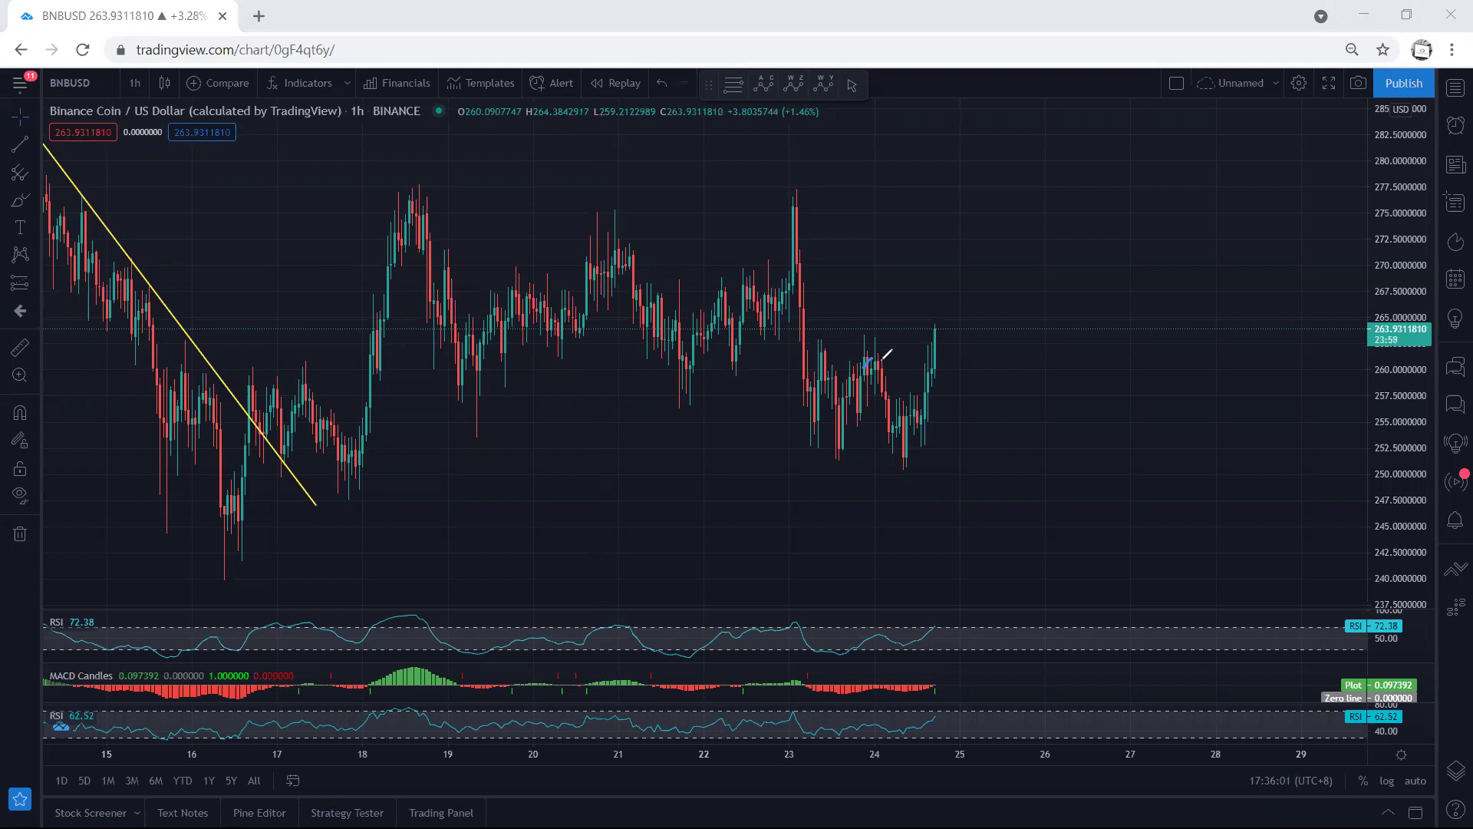
left_click_drag(874, 347, 903, 439)
mouse_move(330, 497)
left_mouse_down()
mouse_move(356, 502)
mouse_move(338, 500)
left_mouse_up()
mouse_move(314, 452)
left_mouse_down()
mouse_move(890, 239)
mouse_move(439, 445)
mouse_move(445, 383)
left_mouse_up()
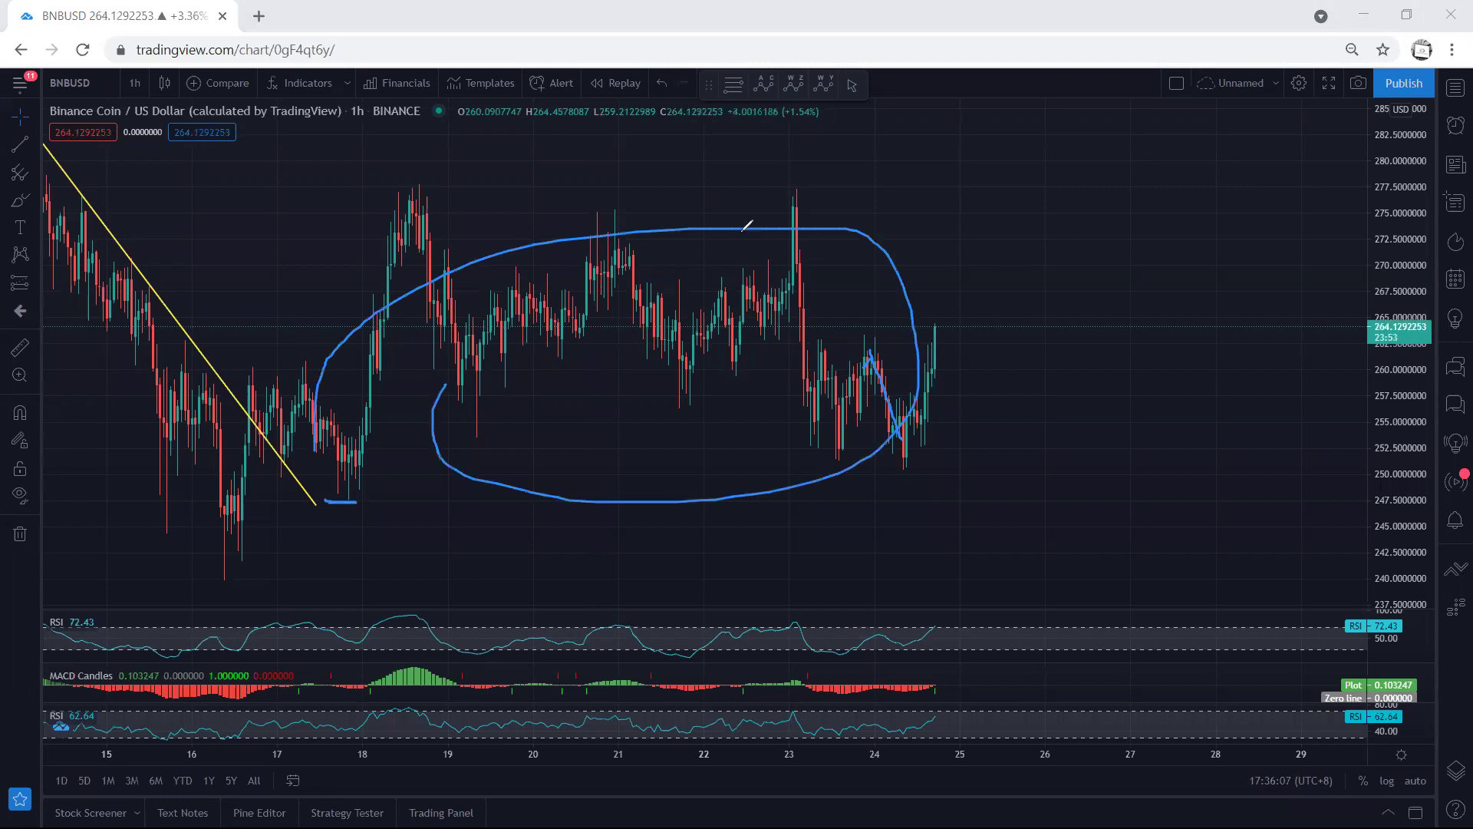
left_click(945, 98)
left_click(959, 113)
- Trace the drop into the 24 March low, underline the 23 March and 17 March lows, and erase the marks
left_click_drag(871, 356, 903, 463)
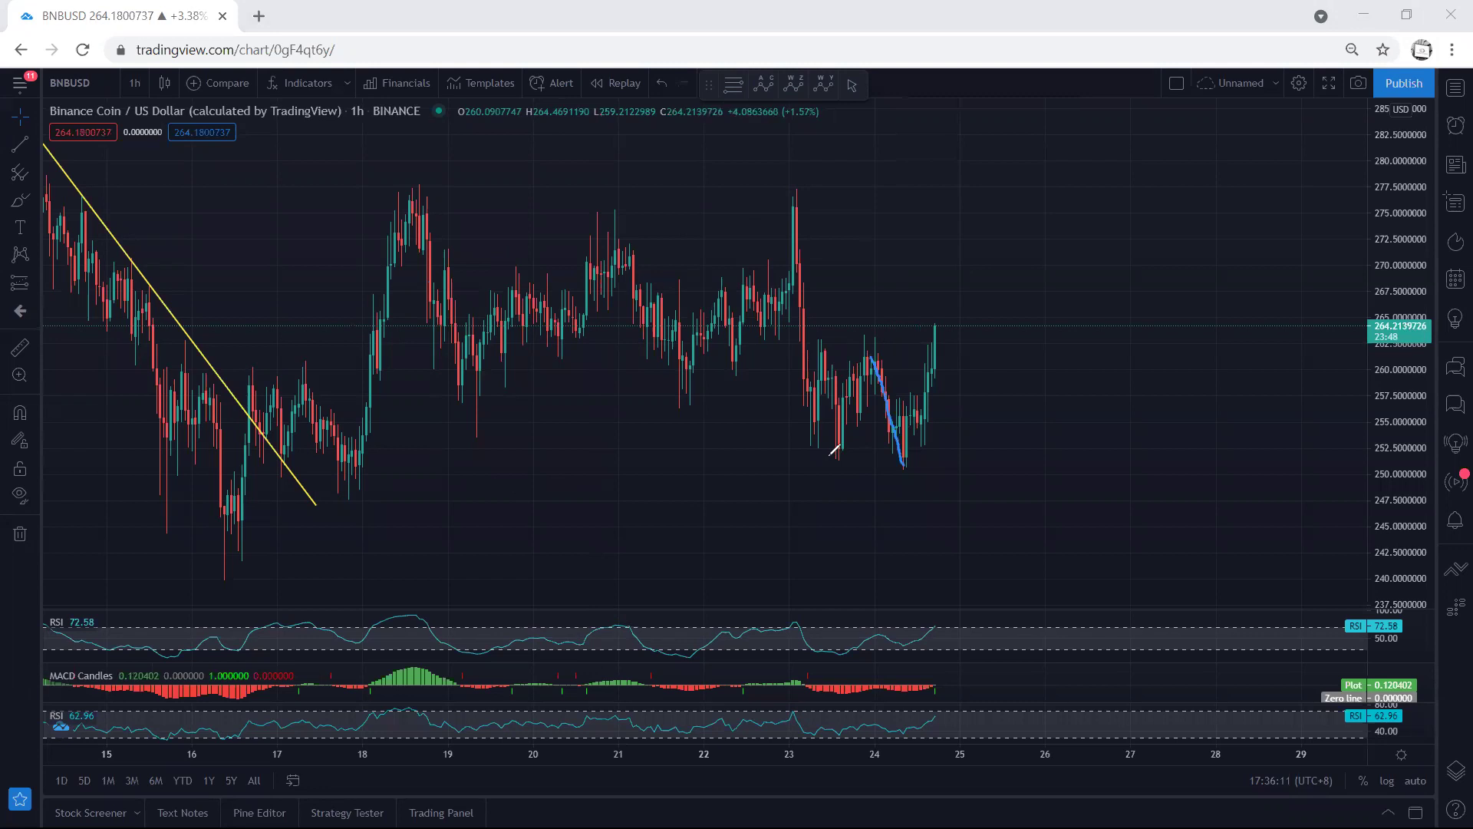
left_click(828, 456)
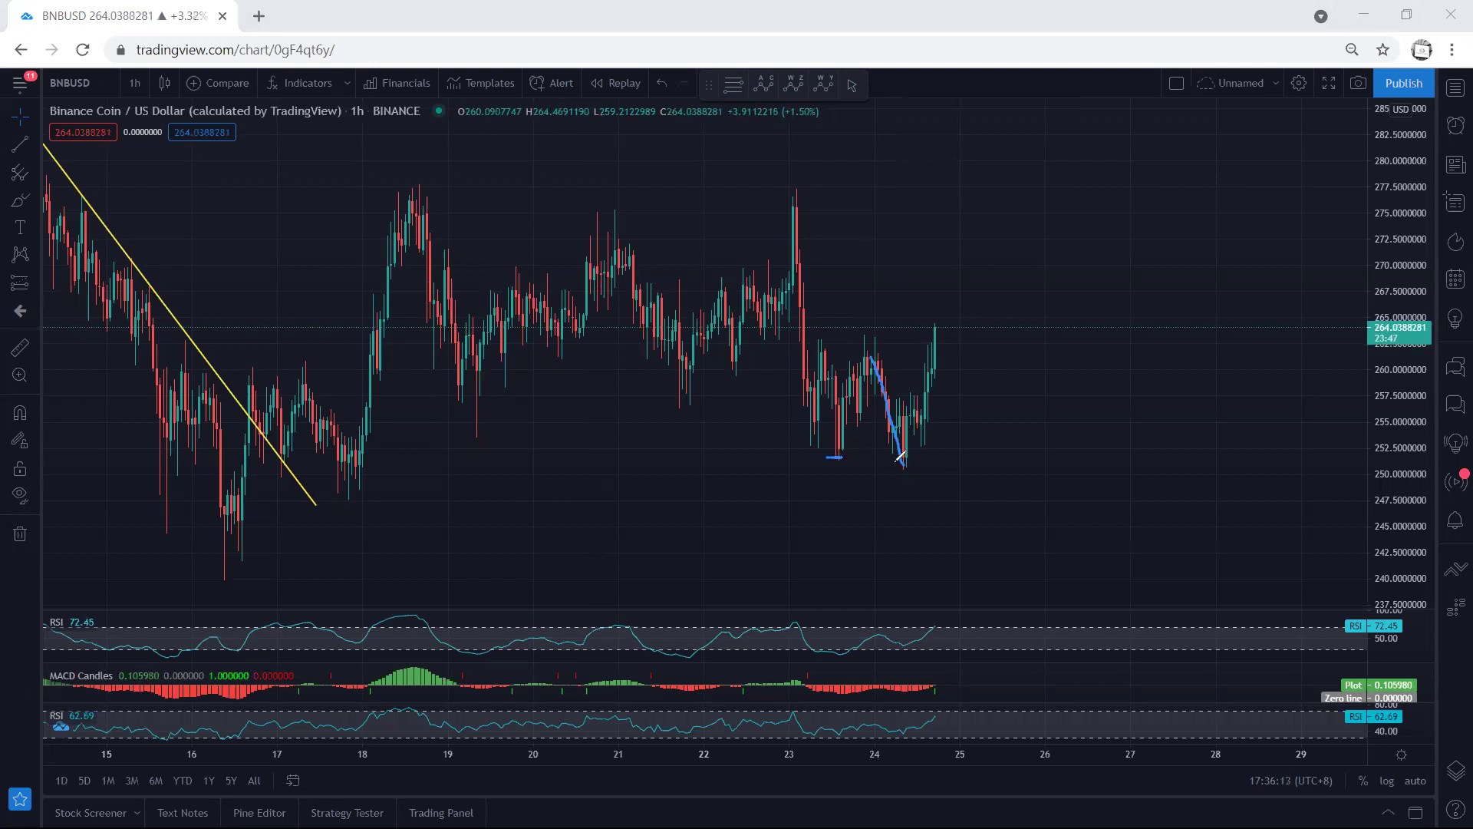
left_click_drag(327, 500, 358, 501)
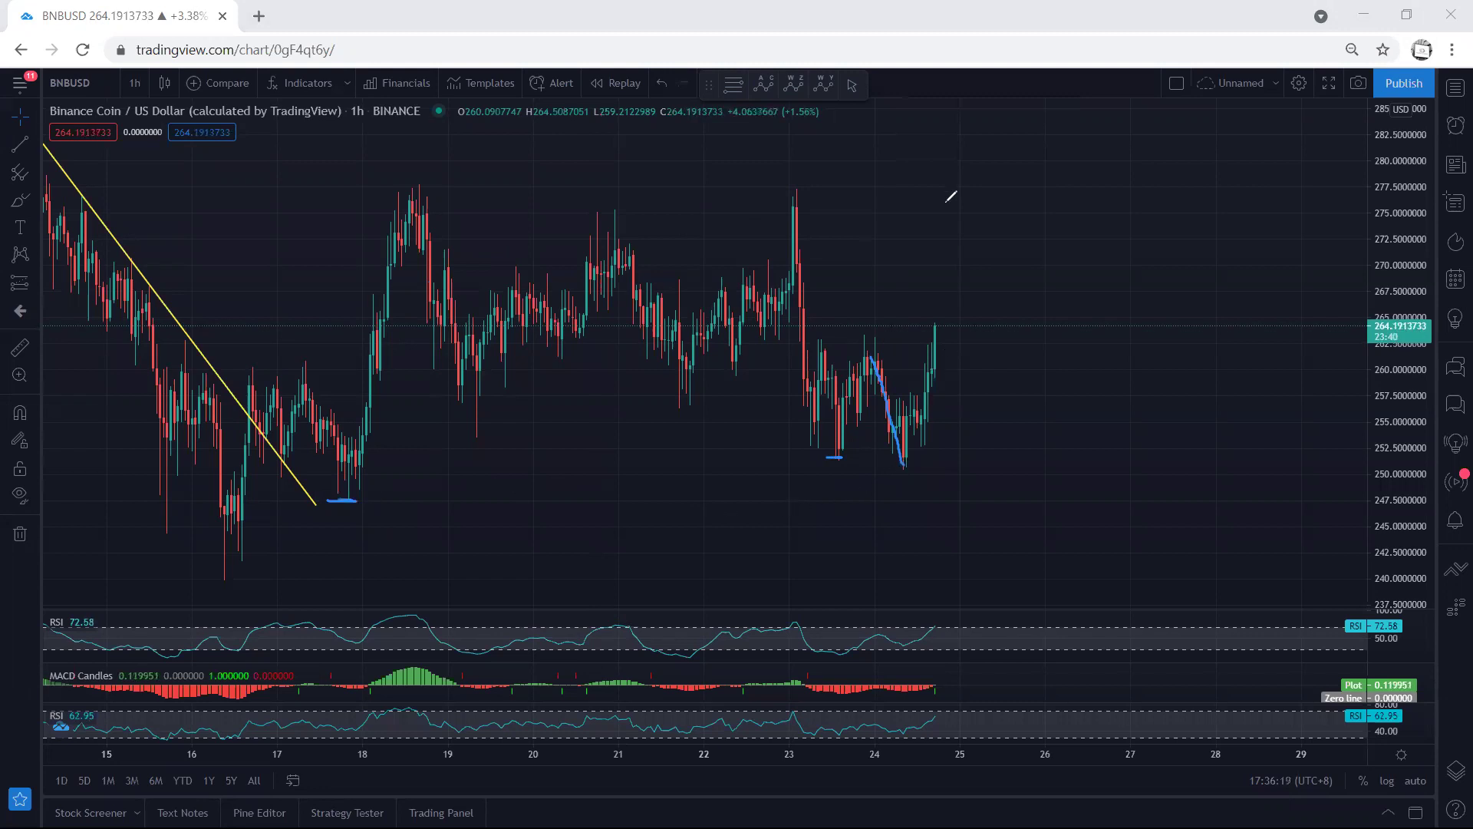
key("ctrl+shift+7")
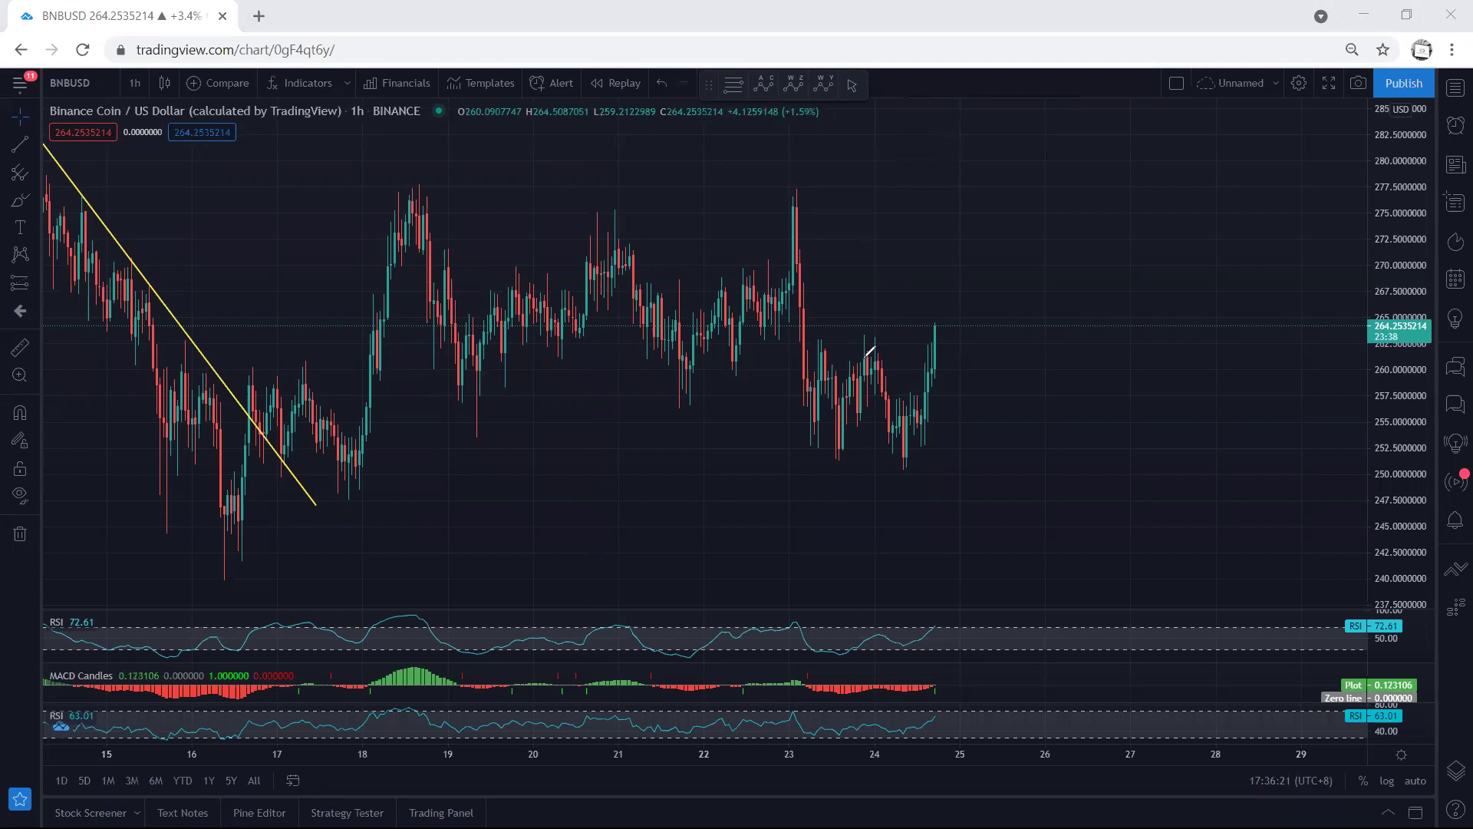
- Retrace the latest decline, underline the 23 March low, sketch the rebound from the 24 March low, and clear the drawings
left_click_drag(866, 356, 898, 470)
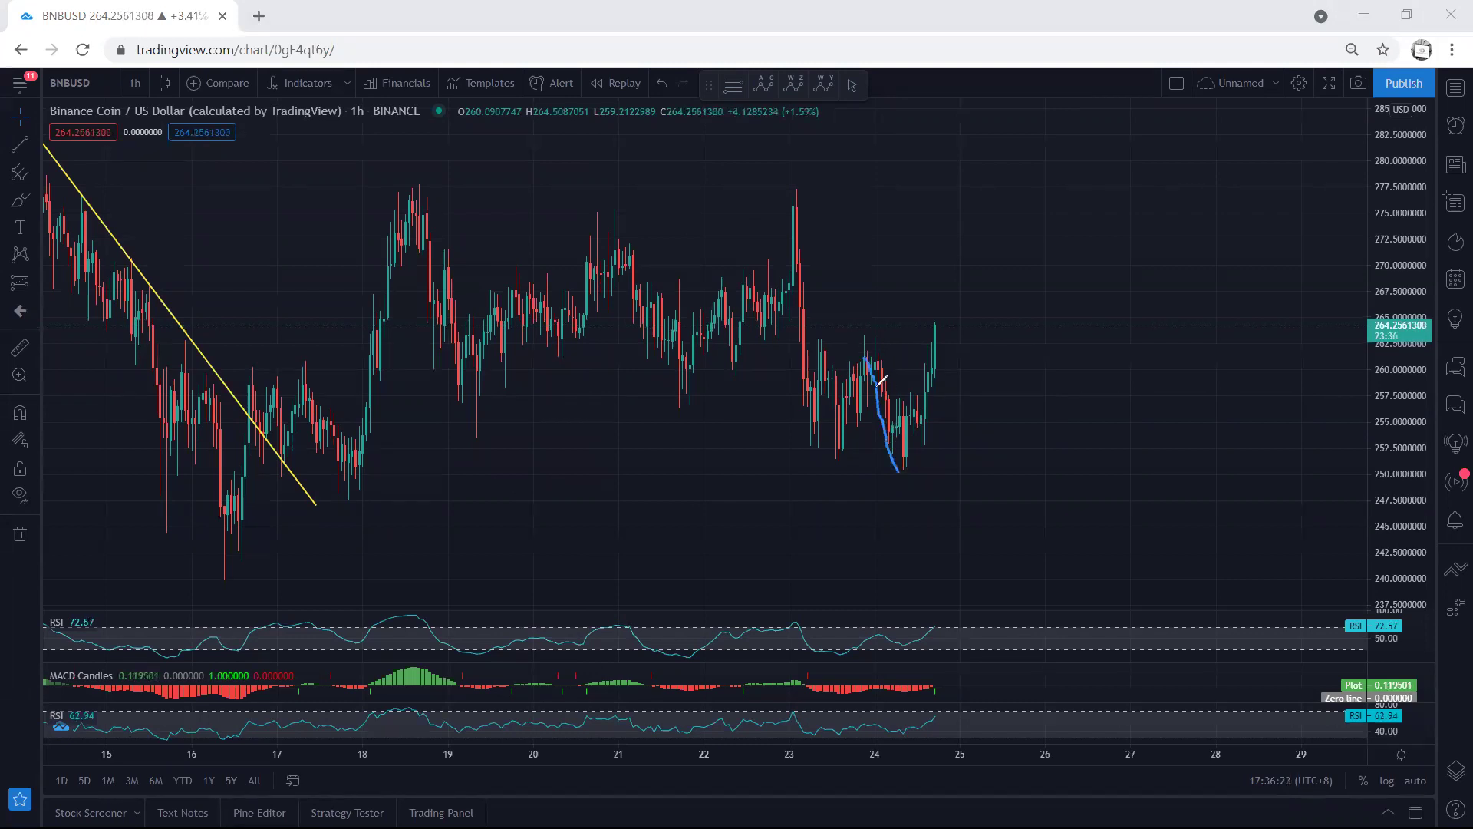
left_click_drag(840, 460, 831, 460)
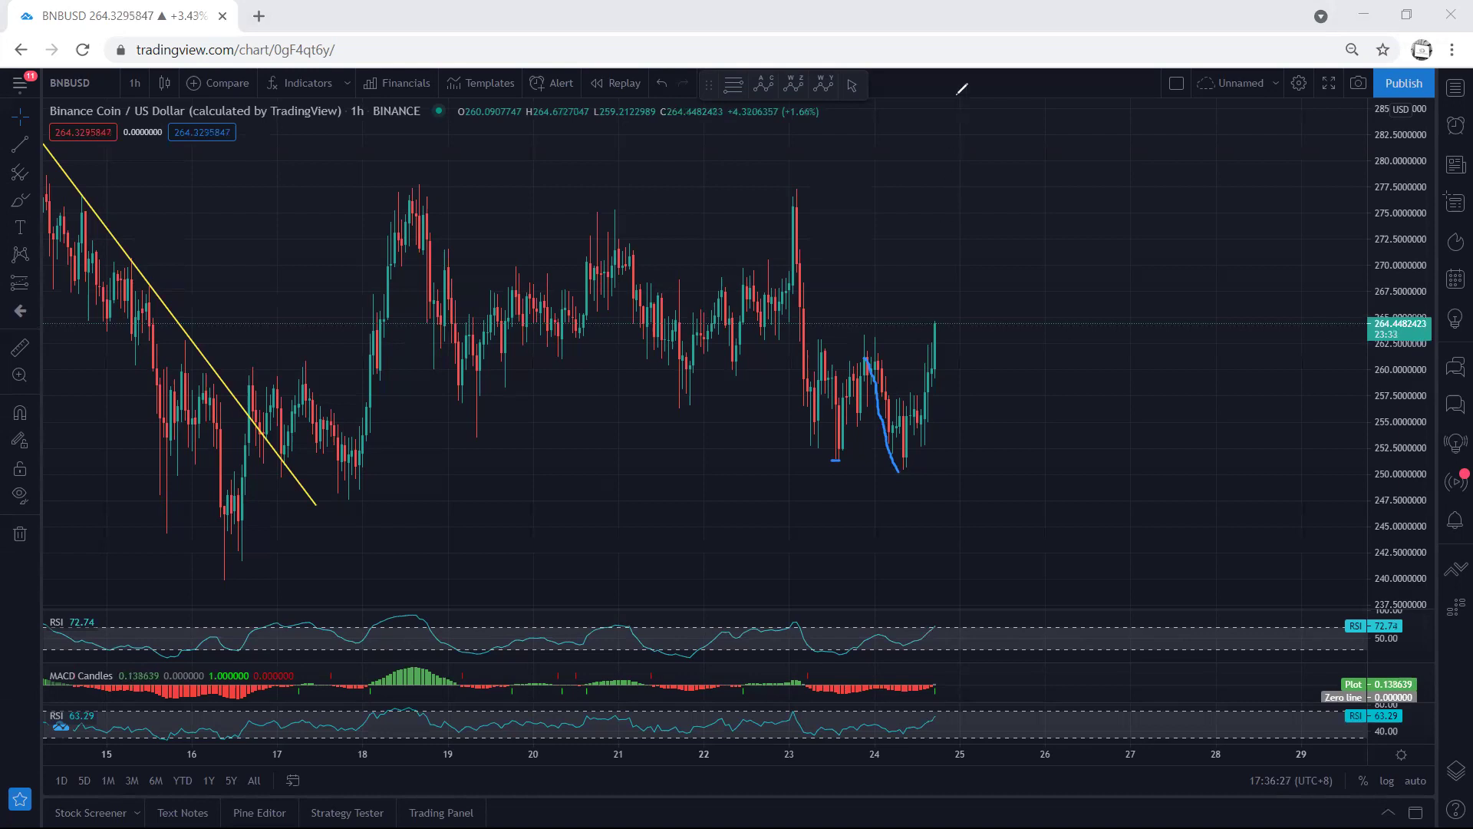
left_click_drag(868, 358, 904, 466)
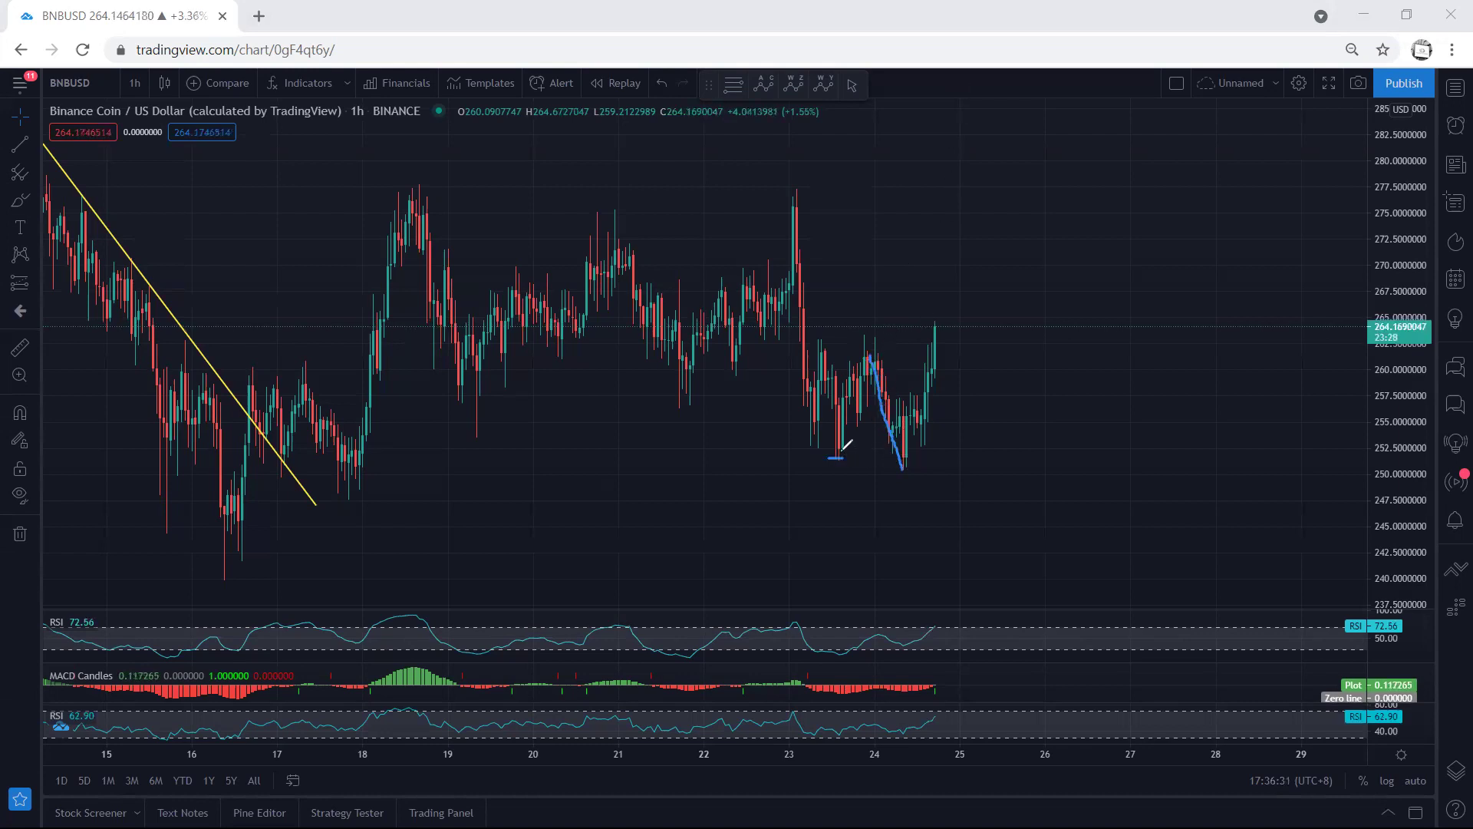
left_click_drag(906, 462, 945, 330)
key("ctrl+shift+6")
left_click_drag(907, 463, 890, 469)
key("Escape")
- Switch the BNBUSD chart to the 15-minute interval and scale it around the 23–24 March candles
left_click(135, 79)
left_click(148, 242)
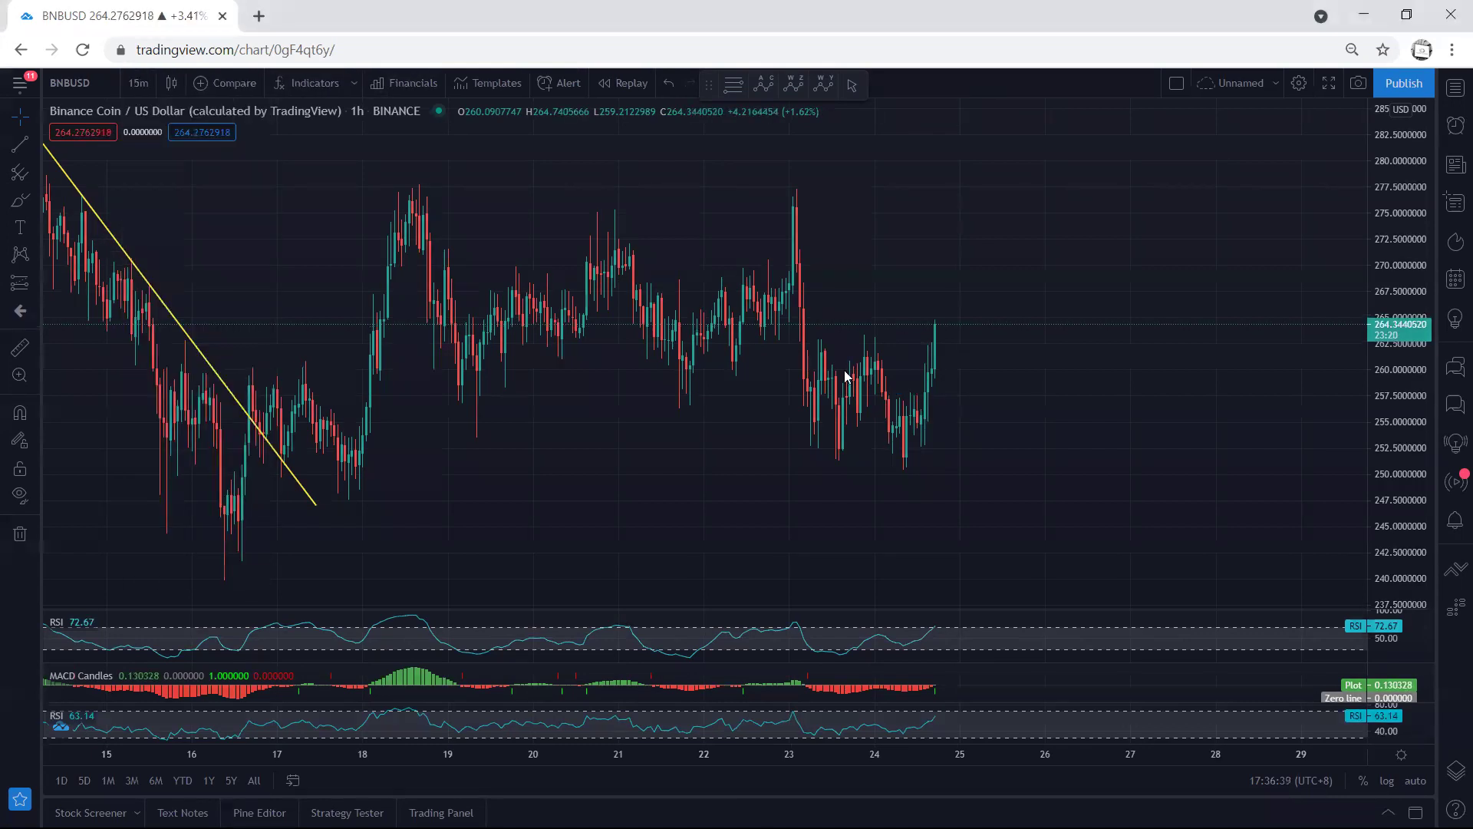
left_click_drag(1117, 479, 1113, 364)
left_click_drag(1386, 501, 1384, 445)
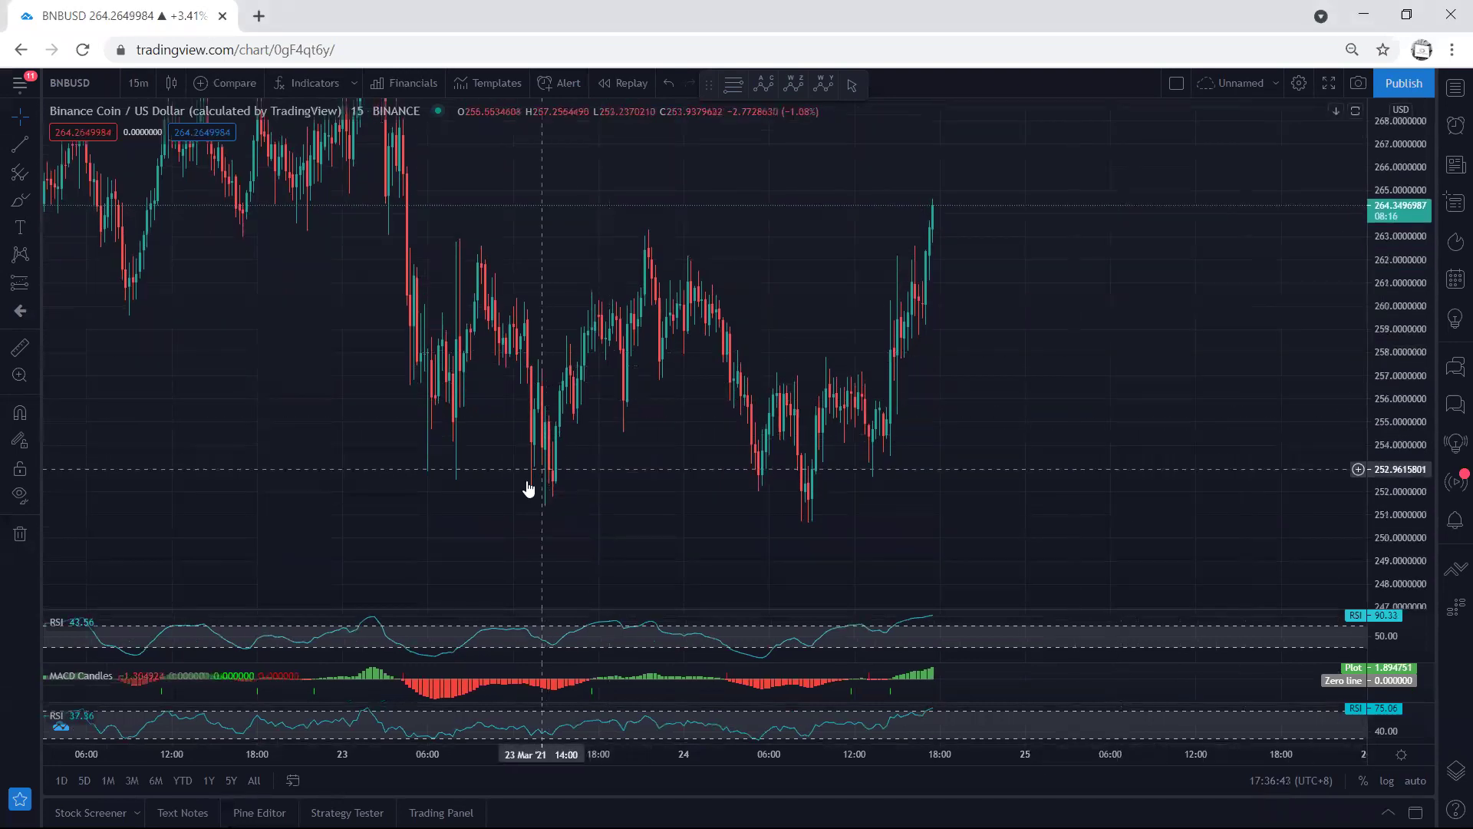
- Trace the rise and consolidation after the 24 March low, circle the final rally, and erase the freehand marks
key("ctrl+shift+3")
mouse_move(802, 513)
left_mouse_down()
mouse_move(817, 382)
mouse_move(888, 435)
left_mouse_up()
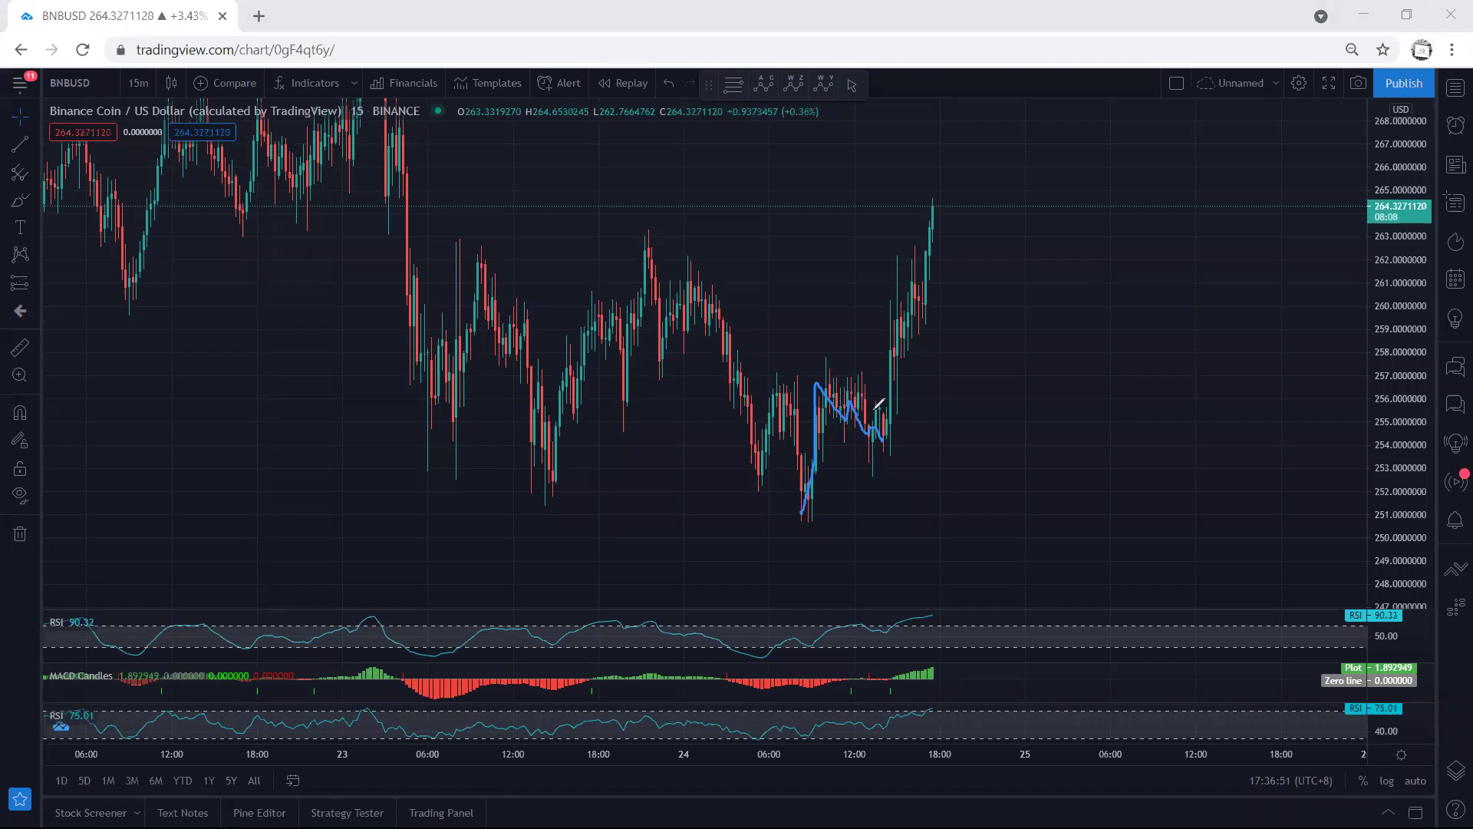
left_click_drag(885, 418, 937, 376)
mouse_move(970, 304)
left_mouse_down()
mouse_move(947, 171)
mouse_move(852, 315)
mouse_move(890, 401)
left_mouse_up()
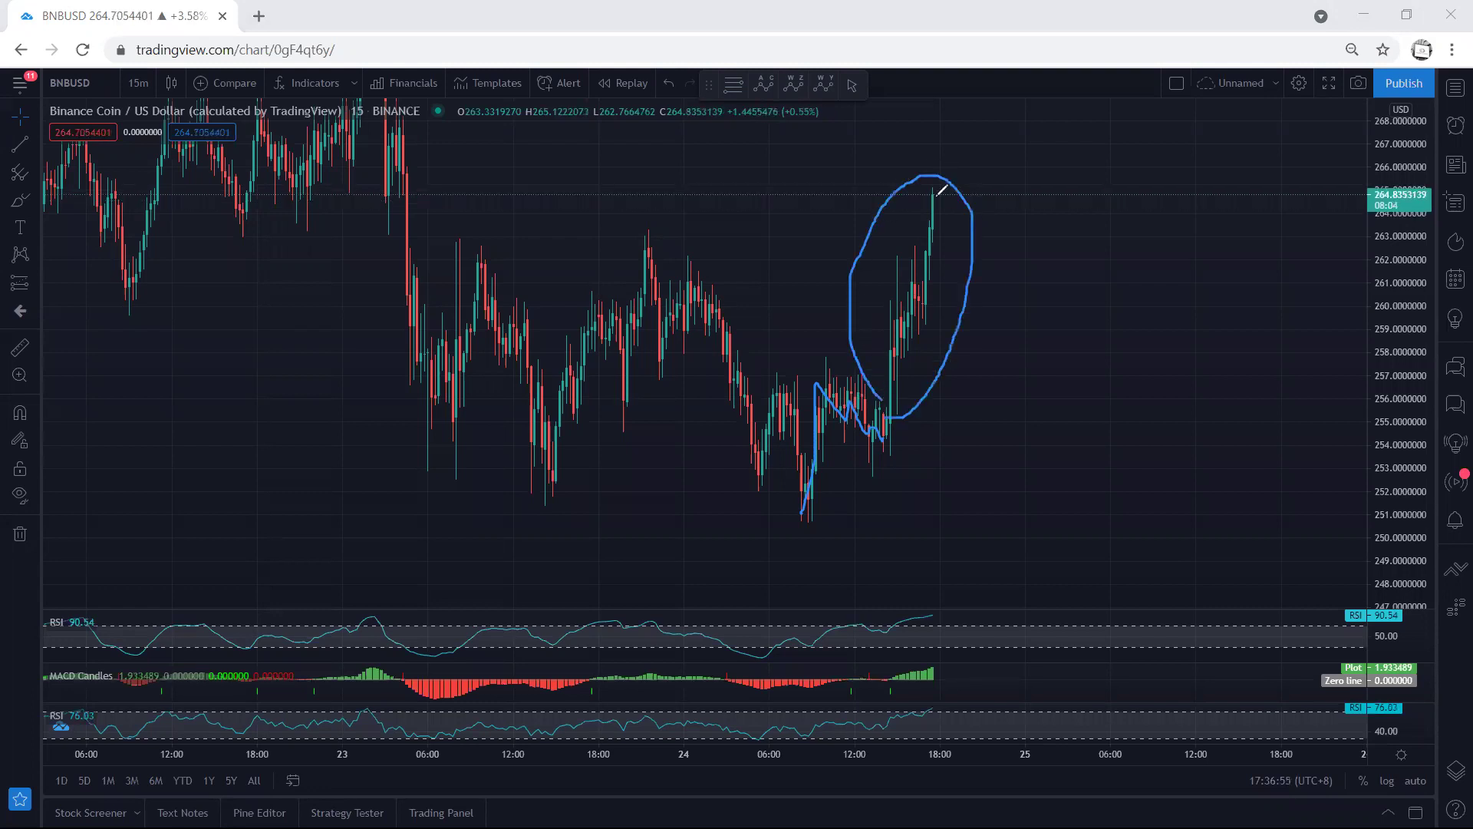
key("ctrl+z")
- Return the chart to the 1-hour interval, mark the latest candles after the 24 March low, and clear the mark
left_click(138, 83)
left_click(164, 330)
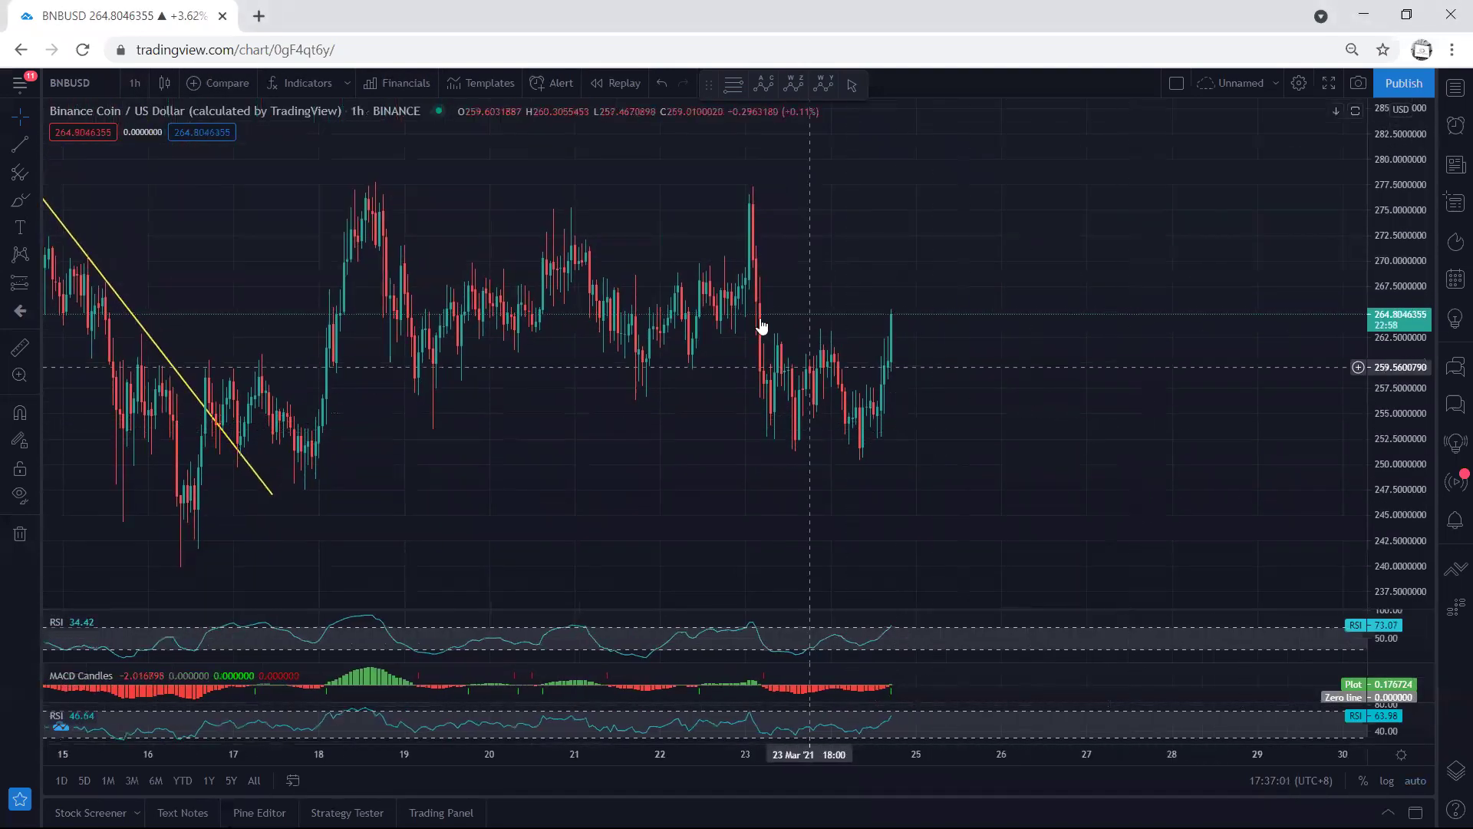
mouse_move(864, 399)
left_mouse_down()
mouse_move(867, 443)
mouse_move(885, 393)
left_mouse_up()
key("Delete")
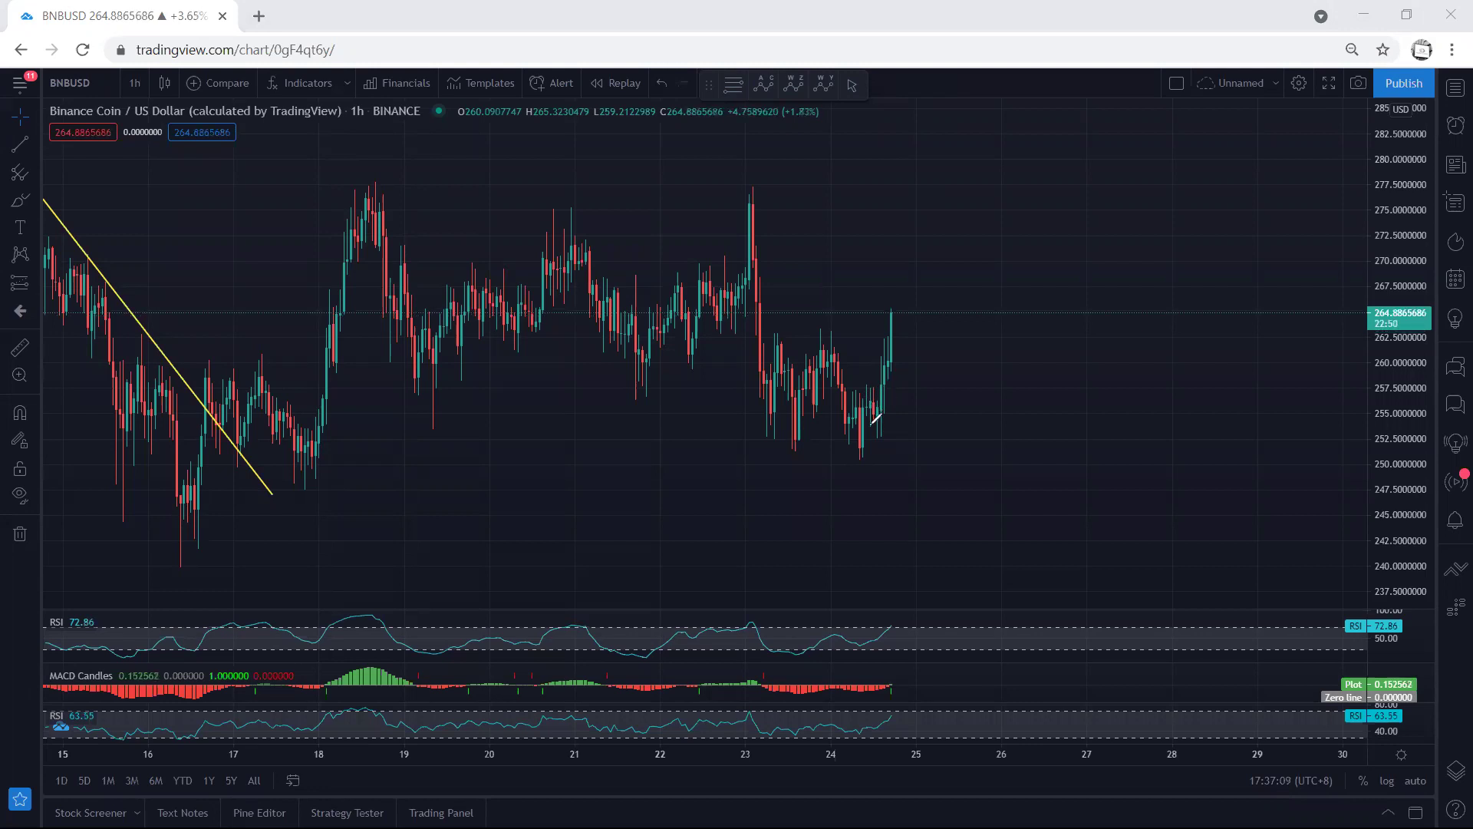
- Sketch a rise-and-consolidation pattern in the empty area beside the candles, mark the 24 March rebound, and erase both
mouse_move(923, 491)
left_mouse_down()
mouse_move(963, 428)
mouse_move(993, 443)
left_mouse_up()
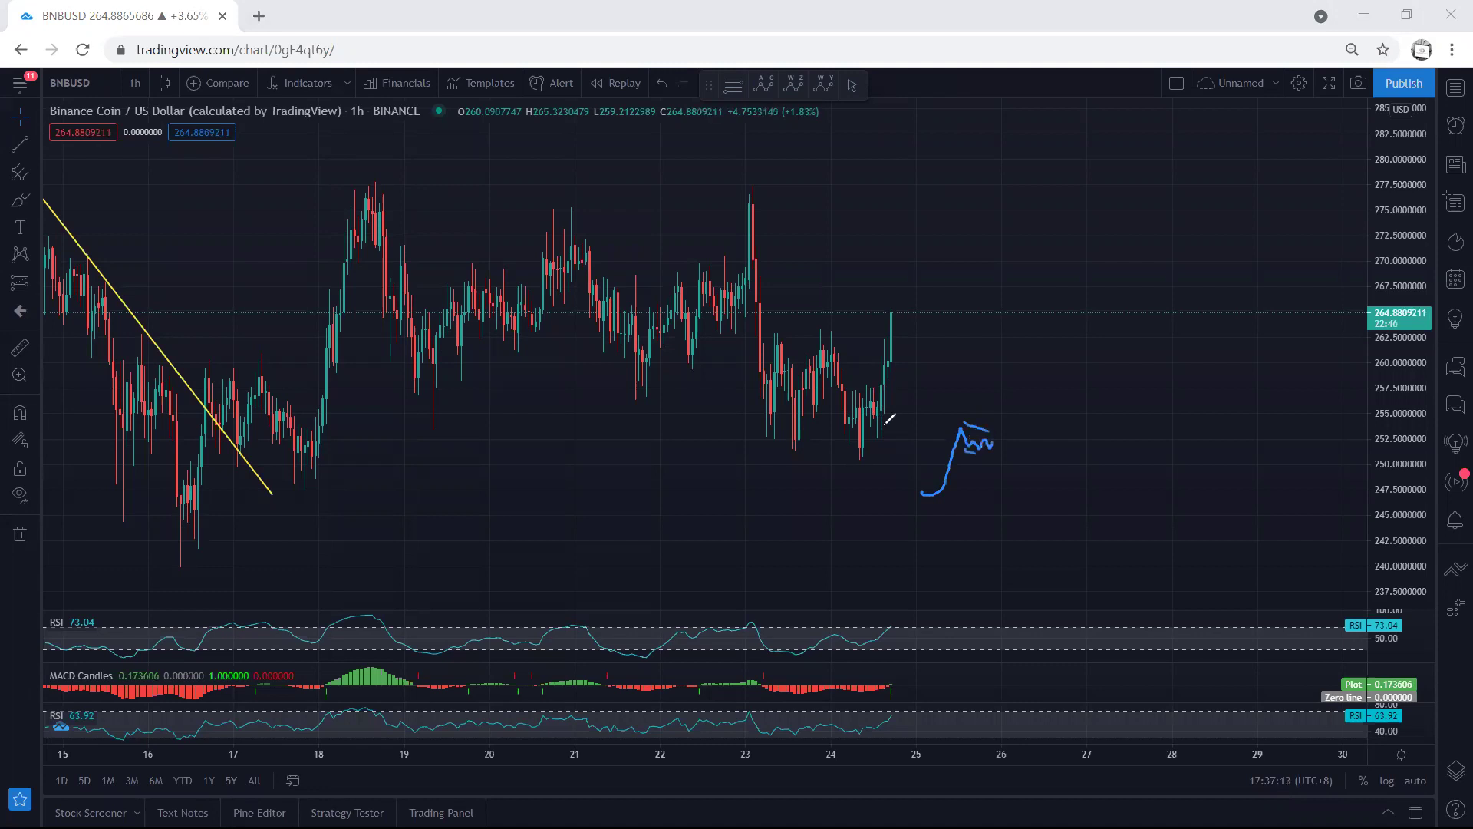
mouse_move(863, 445)
left_mouse_down()
mouse_move(866, 399)
mouse_move(879, 414)
left_mouse_up()
key("Delete")
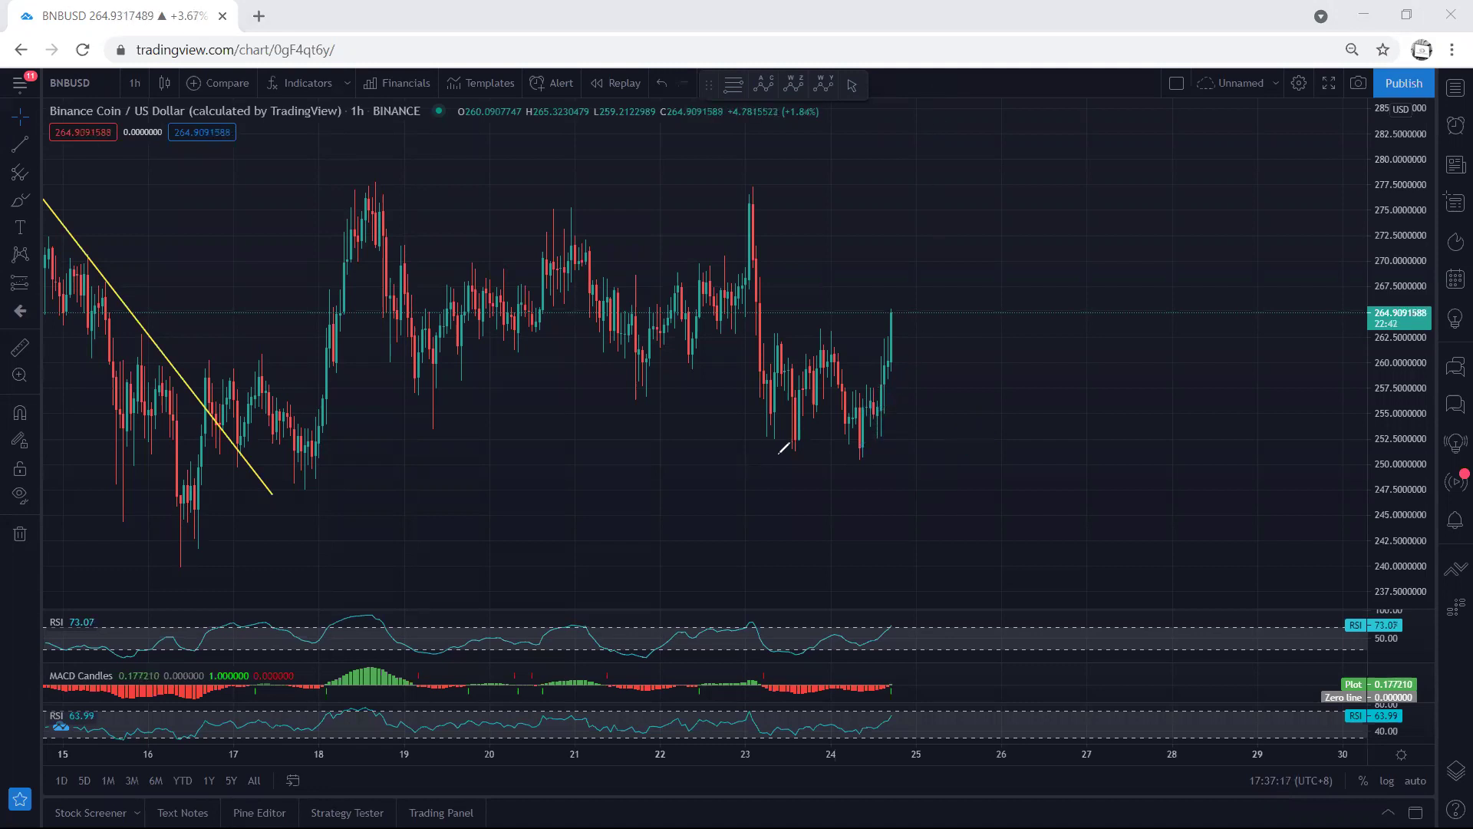
- Underline the 23 March low and the 17 March low for comparison, and clear the underlines
left_click_drag(785, 450, 802, 450)
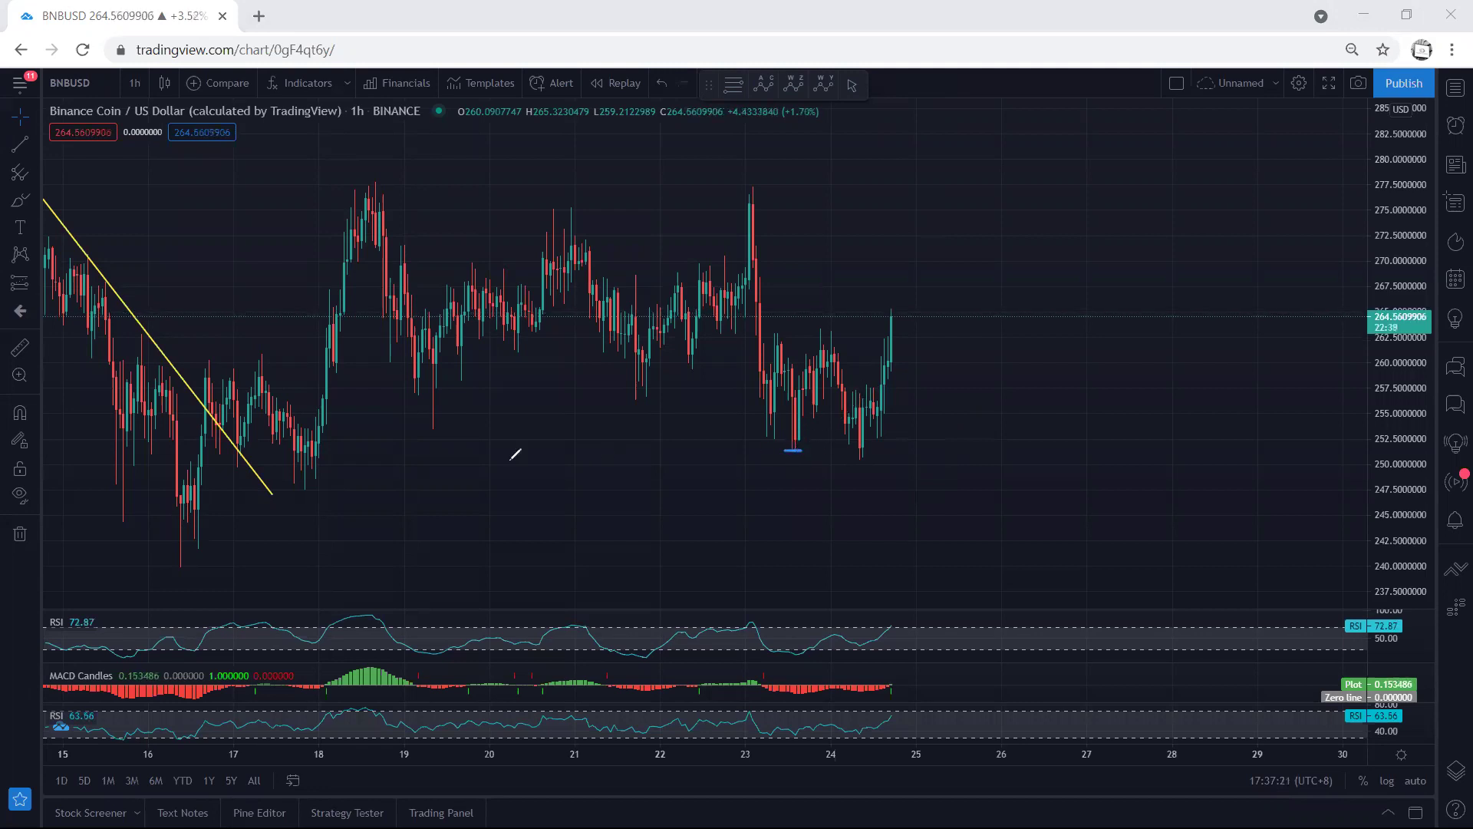
left_click_drag(293, 489, 316, 488)
key("ctrl+shift+7")
- Sketch a projected rise to about 274, circle the 24 March consolidation and trace the decline into it, erasing each mark
left_click_drag(892, 331, 919, 223)
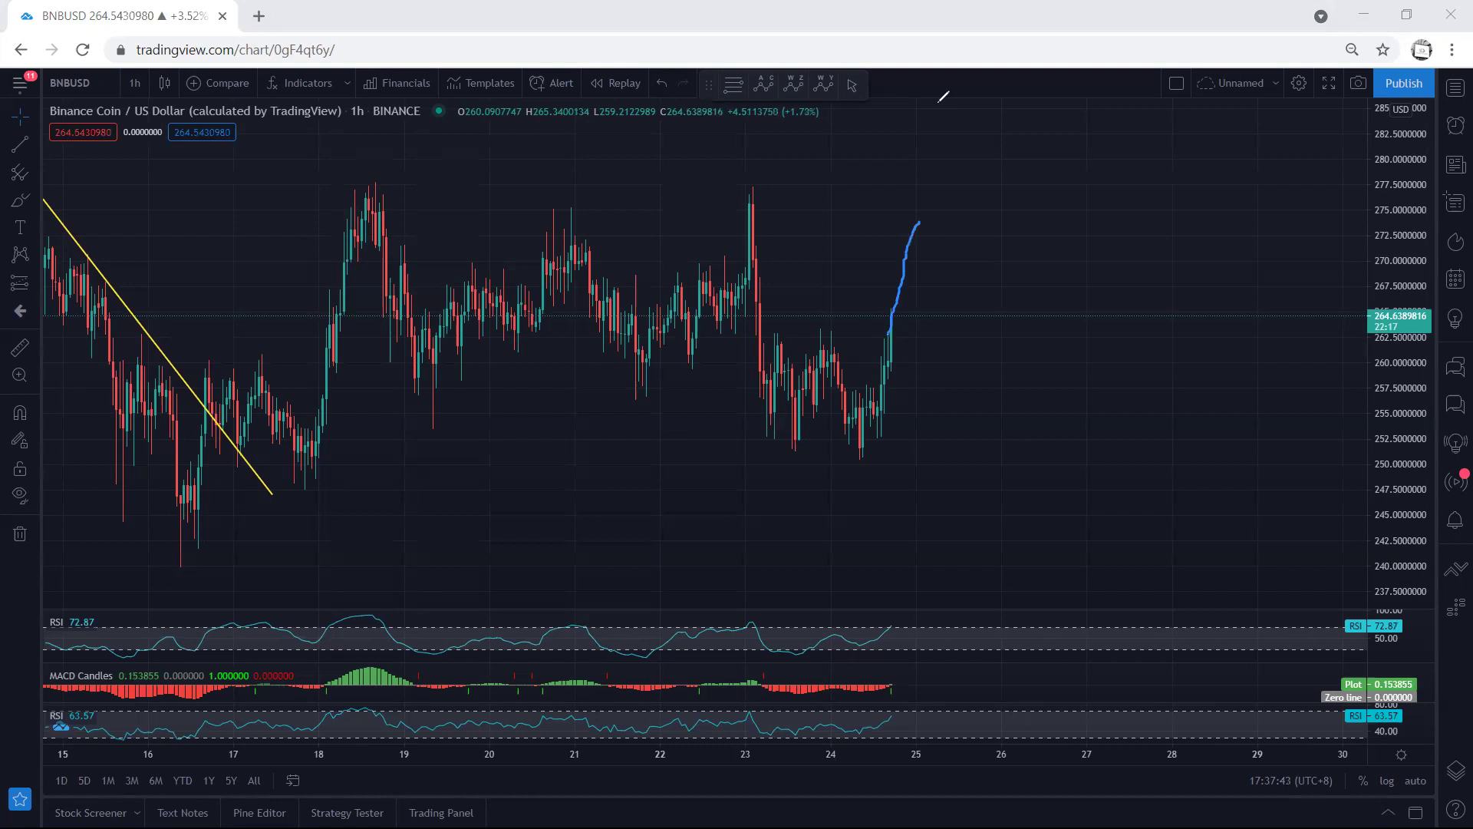
key("ctrl+z")
mouse_move(848, 380)
left_mouse_down()
mouse_move(832, 449)
mouse_move(898, 380)
mouse_move(838, 414)
left_mouse_up()
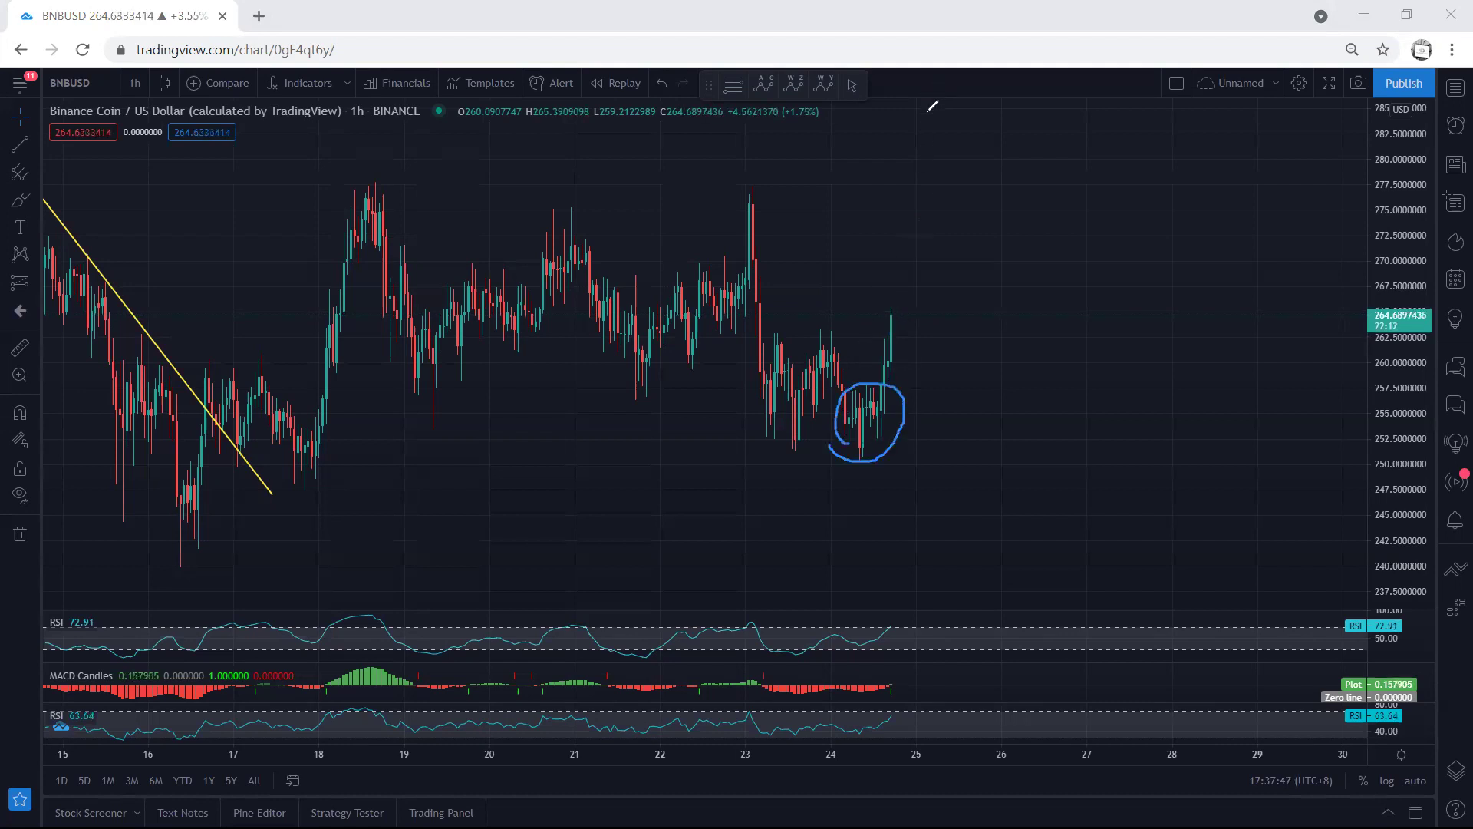
key("ctrl+z")
left_click_drag(821, 337, 856, 437)
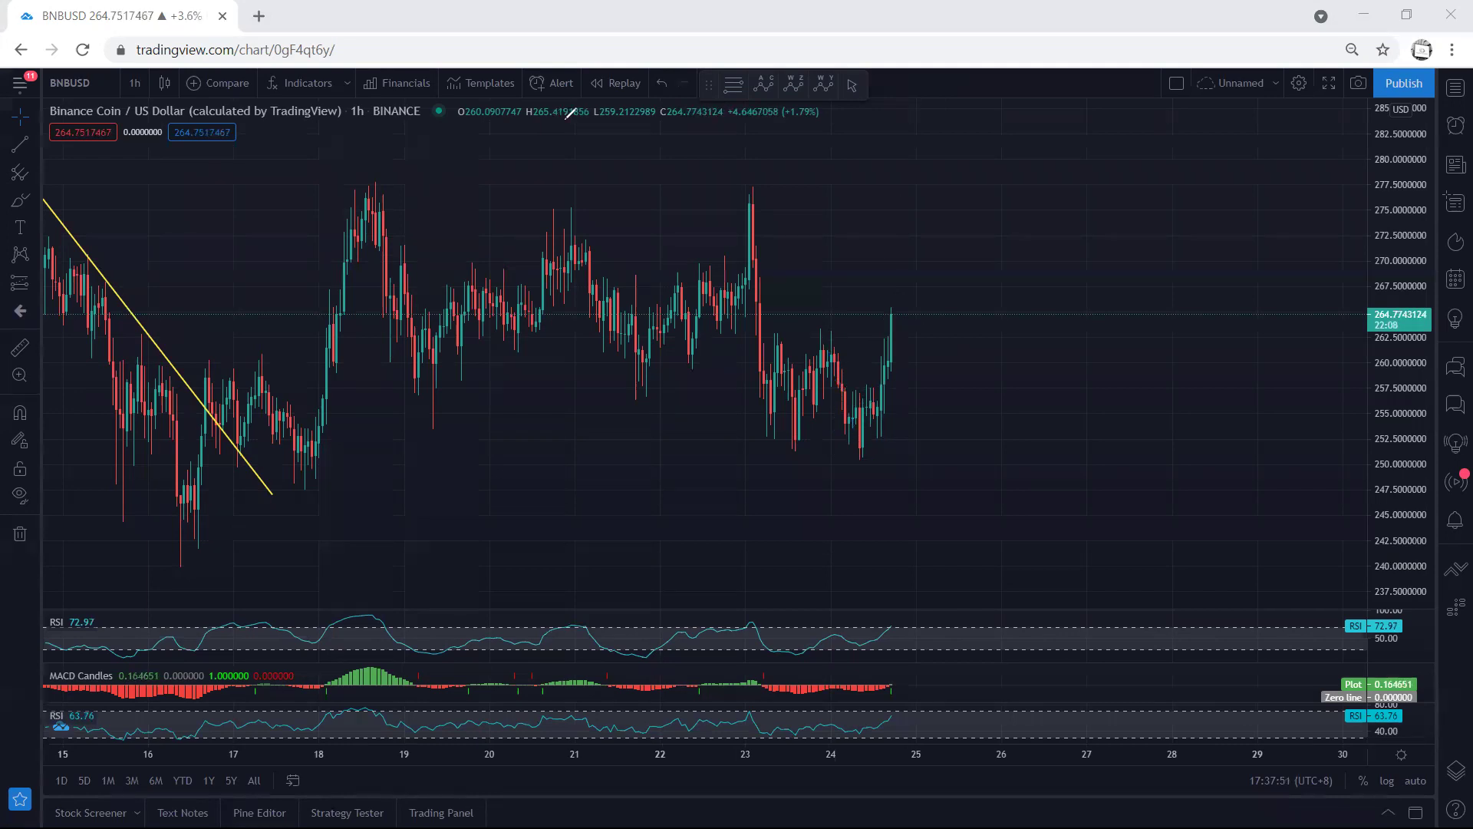
- Switch the chart to the 1-day interval and rescale it to show the full February–March rally
left_click(135, 83)
left_click(158, 464)
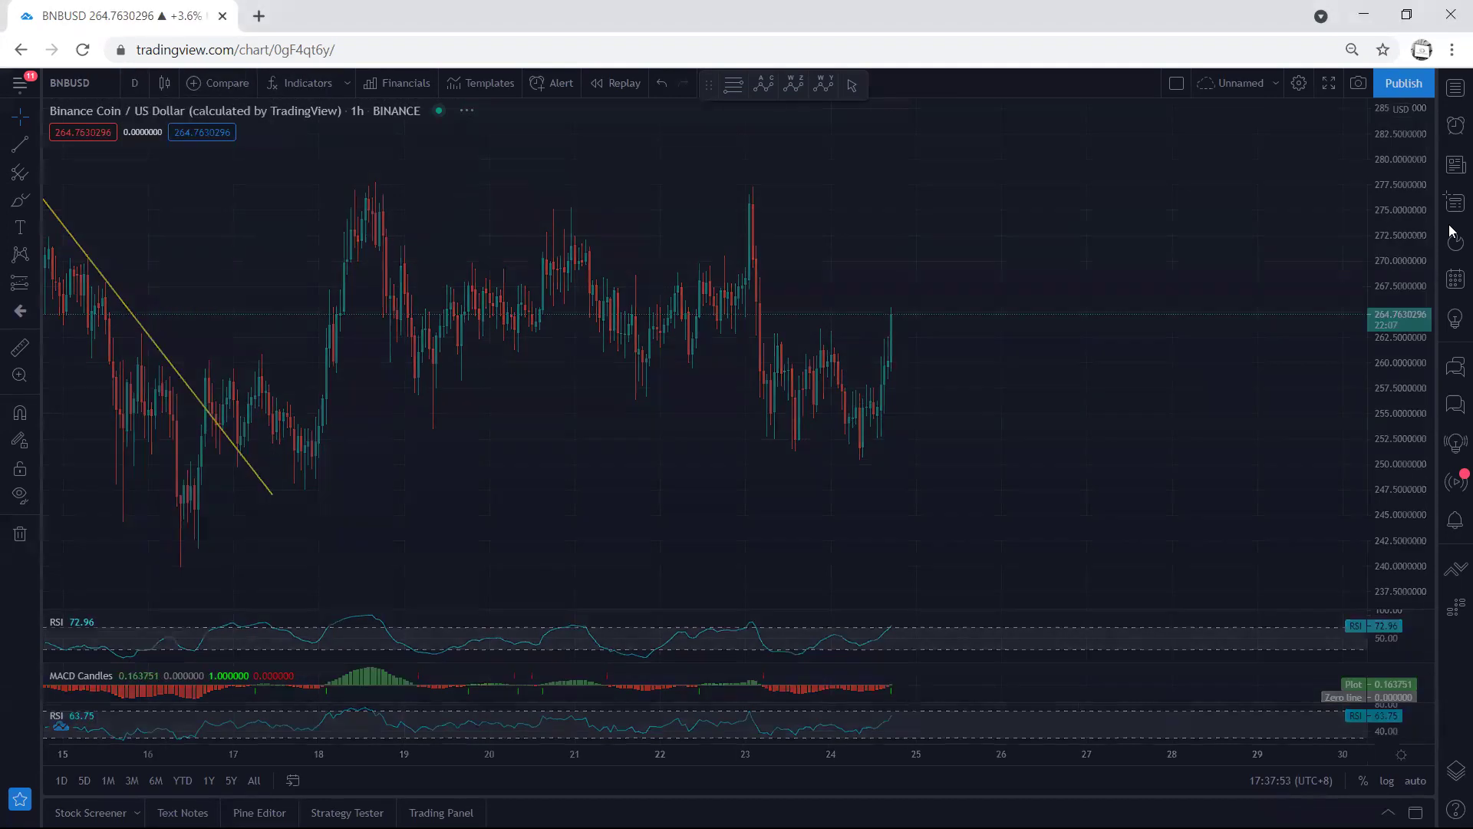
double_click(1408, 159)
left_click_drag(1410, 160, 1408, 181)
left_click_drag(944, 379, 880, 387)
left_click_drag(597, 220, 566, 218)
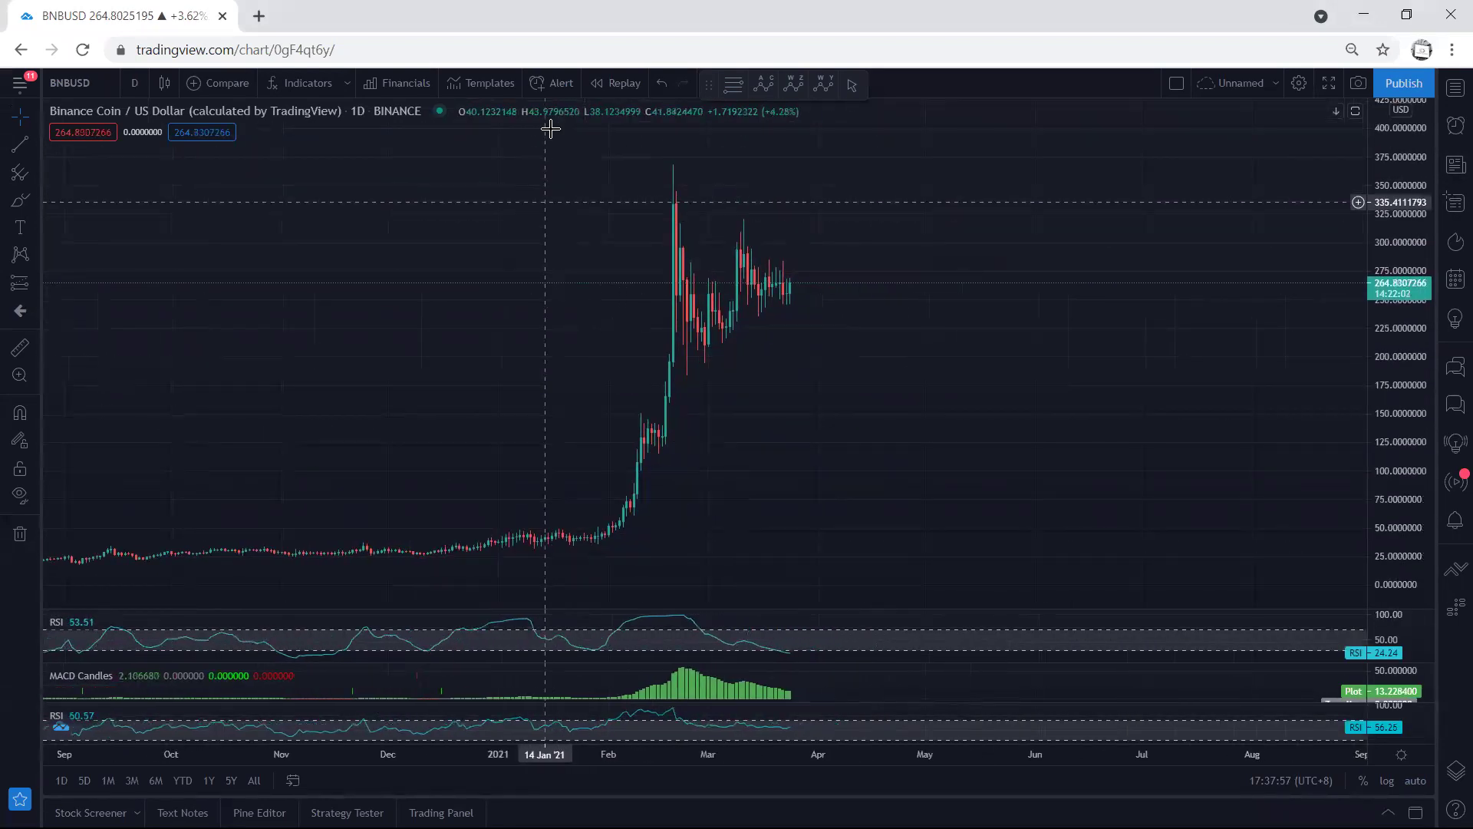
- Trace the March rally and consolidation on the daily chart, extend it with an upward arrow to about 350, and erase it
key("ctrl+shift+3")
left_click_drag(742, 250, 784, 290)
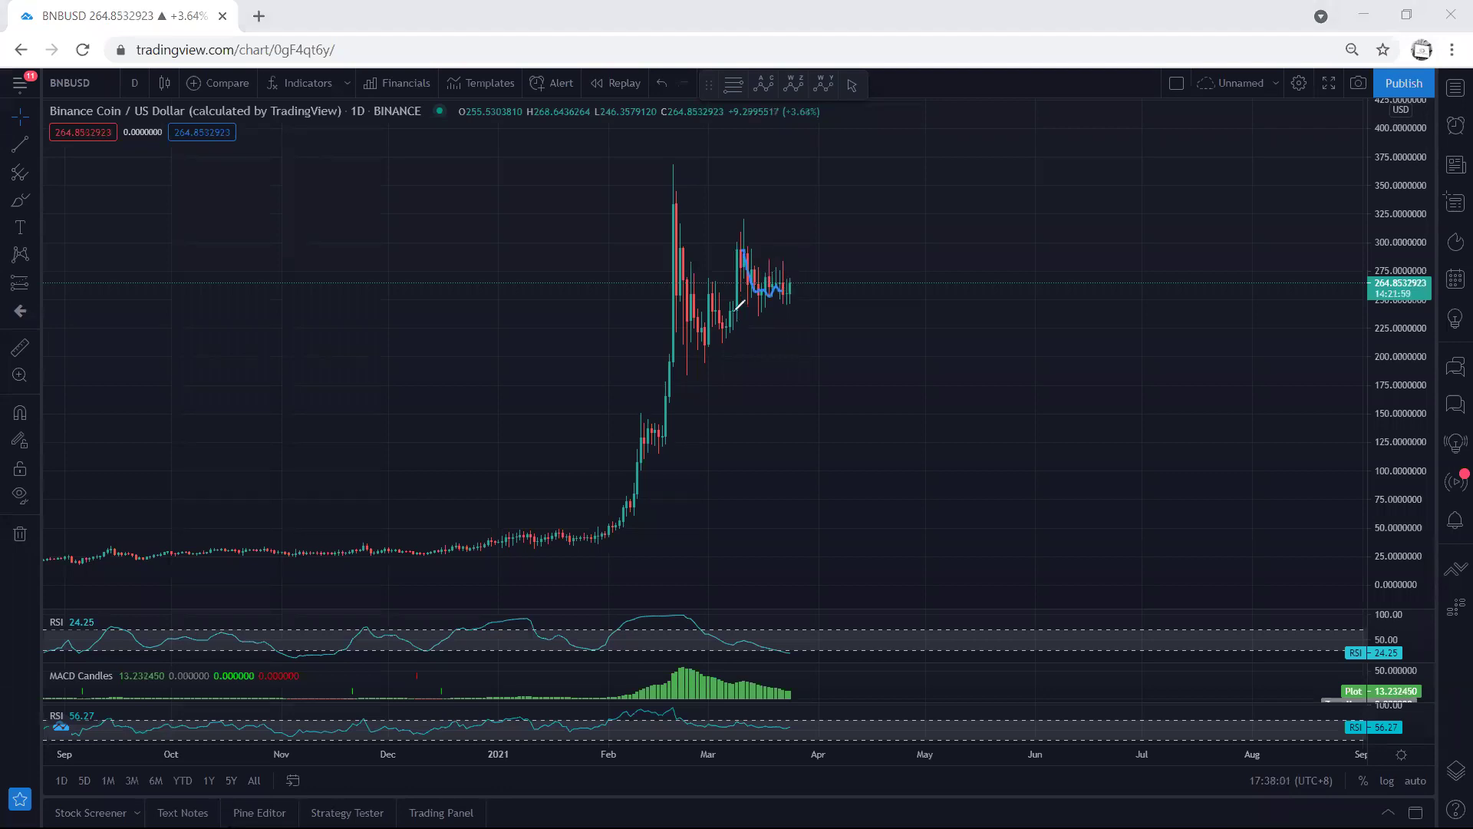
mouse_move(736, 313)
left_mouse_down()
mouse_move(742, 250)
mouse_move(803, 270)
mouse_move(810, 201)
mouse_move(796, 198)
left_mouse_up()
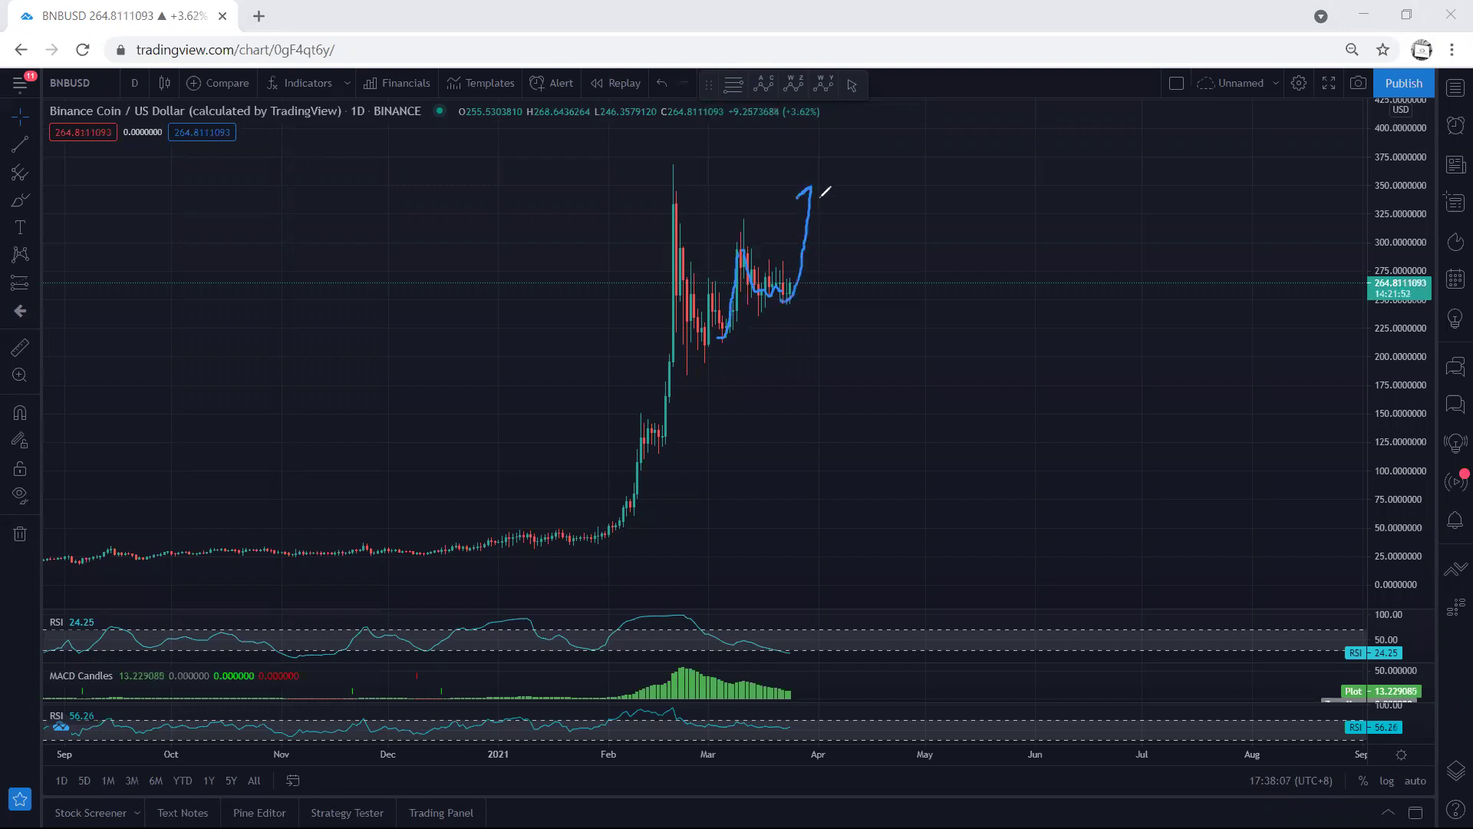
key("e")
- Sketch strokes downward from the mid-March and February peaks on the daily chart, and clear them
mouse_move(742, 246)
left_mouse_down()
mouse_move(797, 227)
mouse_move(828, 343)
left_mouse_up()
mouse_move(673, 171)
left_mouse_down()
mouse_move(857, 372)
mouse_move(665, 301)
mouse_move(708, 197)
left_mouse_up()
key("Escape")
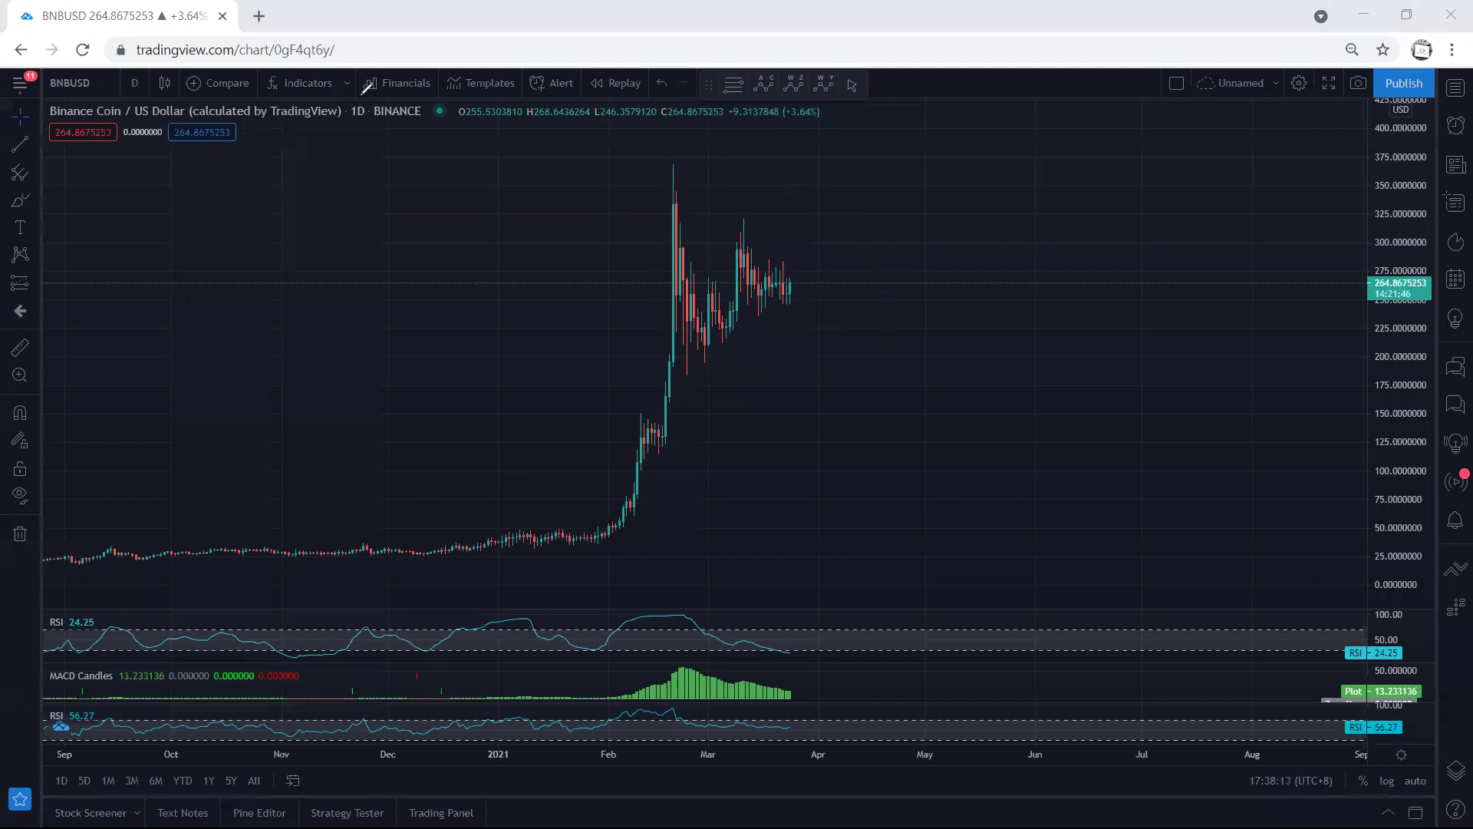
- Switch the chart to the 4-hour interval and rescale it around the price action since mid-February
left_click(135, 83)
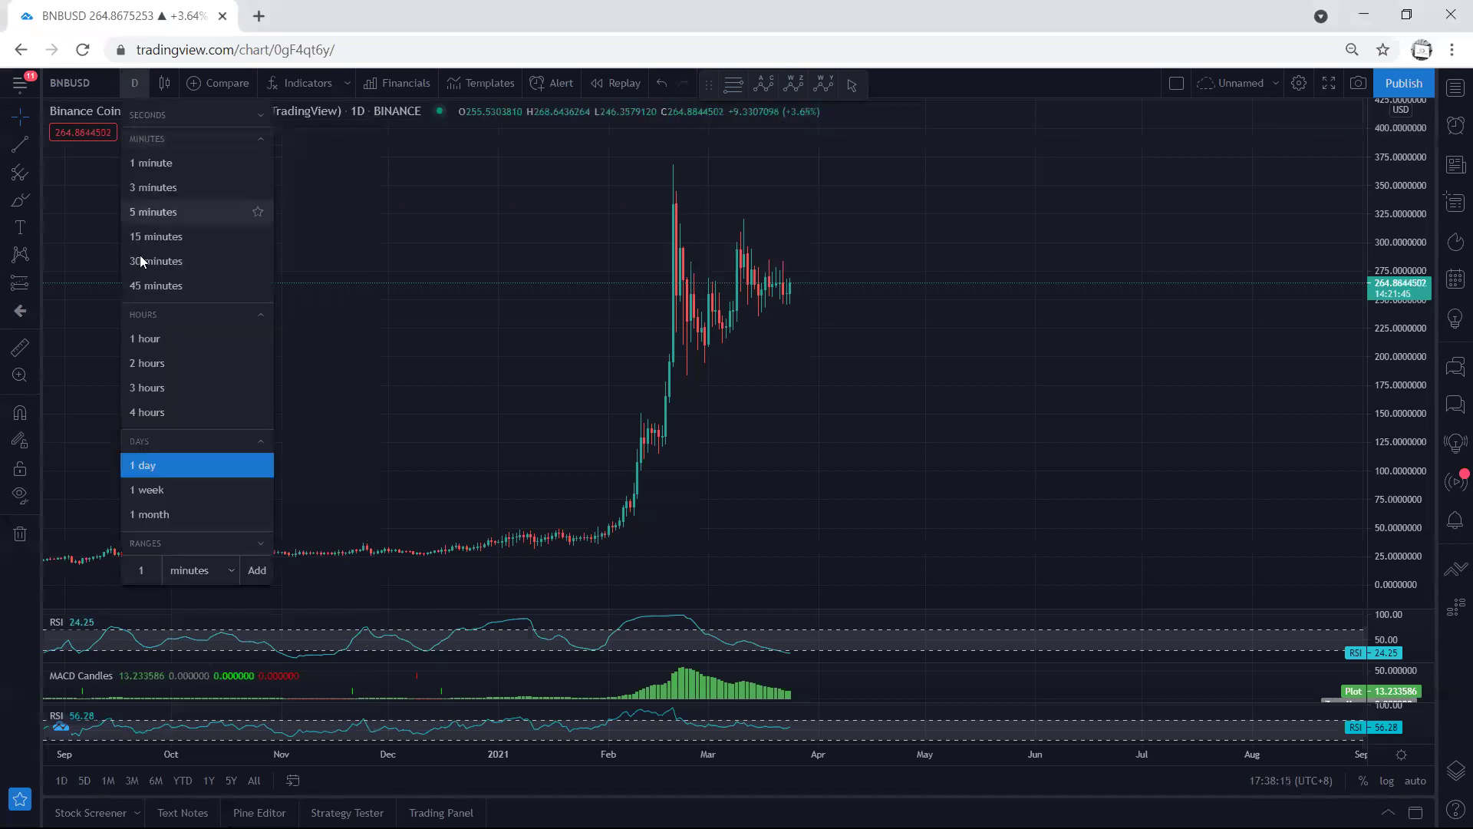
left_click(147, 412)
left_click_drag(1401, 511, 1399, 360)
left_click_drag(914, 405, 968, 513)
left_click_drag(1401, 551, 1401, 542)
mouse_move(1000, 498)
left_mouse_down()
mouse_move(1001, 513)
mouse_move(967, 453)
left_mouse_up()
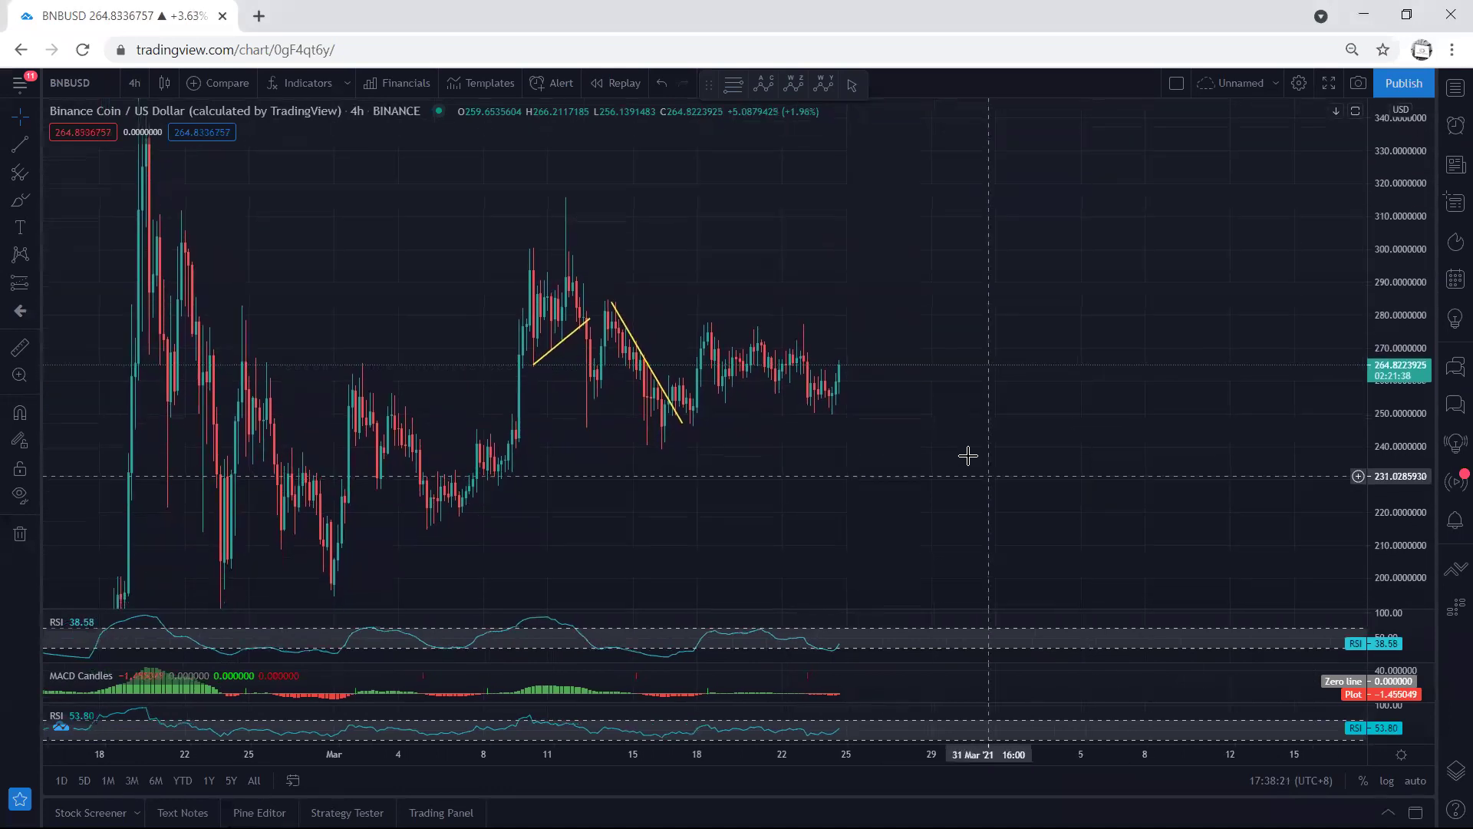
- Mark the mid-March swings and the 18–24 March range, sketch a rise from the 18 March low, and erase the marks
left_click_drag(602, 296, 692, 319)
left_click_drag(594, 397, 664, 425)
left_click_drag(733, 336, 852, 438)
key("Delete")
mouse_move(684, 415)
left_mouse_down()
mouse_move(733, 339)
mouse_move(864, 272)
mouse_move(874, 250)
left_mouse_up()
key("ctrl+z")
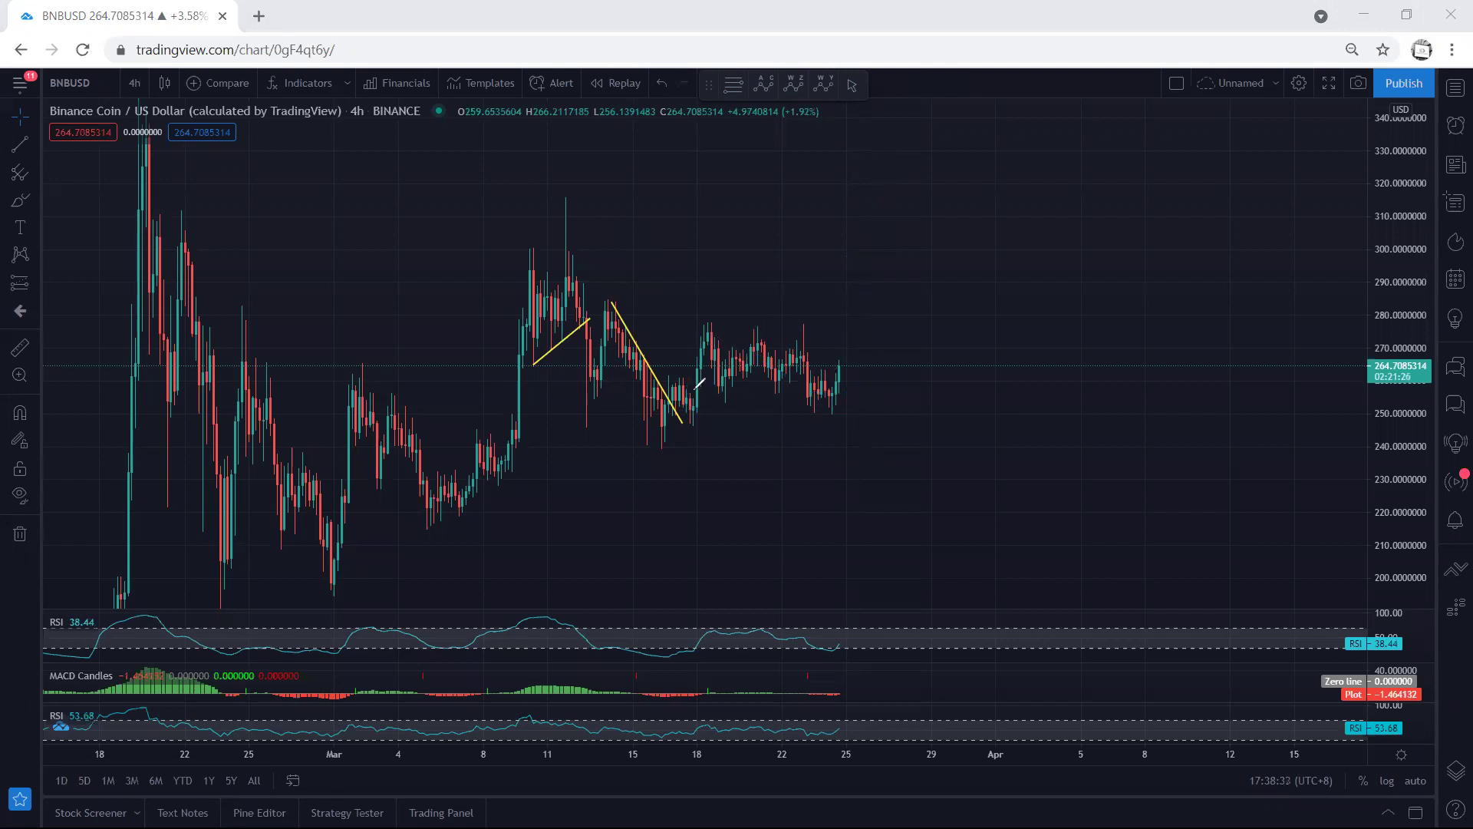
- Trace the 18–24 March swings with a projected rebound, draw a resistance line near 277 along the highs, and clear everything
mouse_move(704, 336)
left_mouse_down()
mouse_move(790, 333)
mouse_move(835, 391)
left_mouse_up()
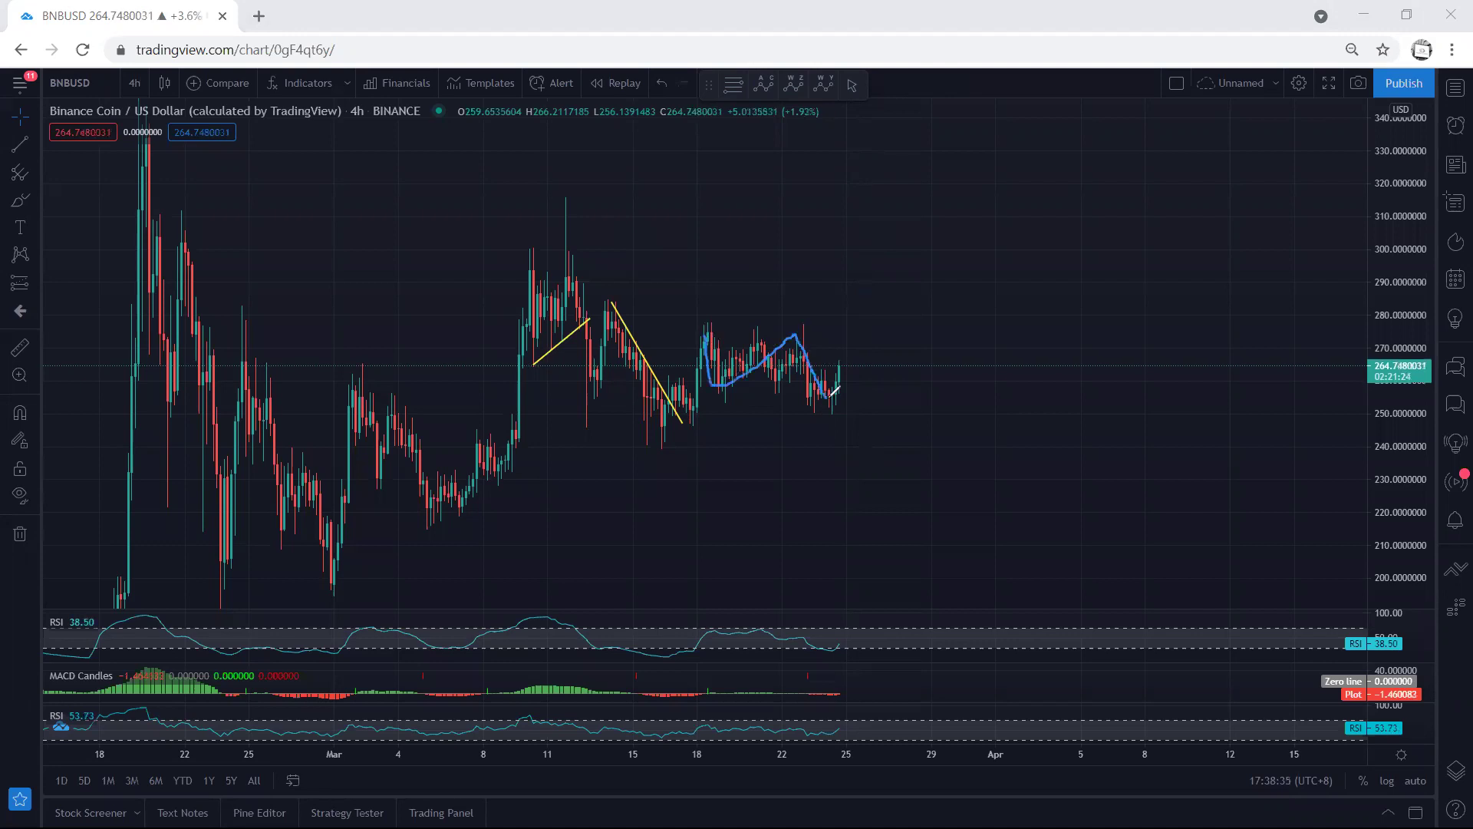
left_click_drag(712, 336, 684, 403)
left_click_drag(839, 389, 848, 327)
left_click_drag(750, 324, 855, 327)
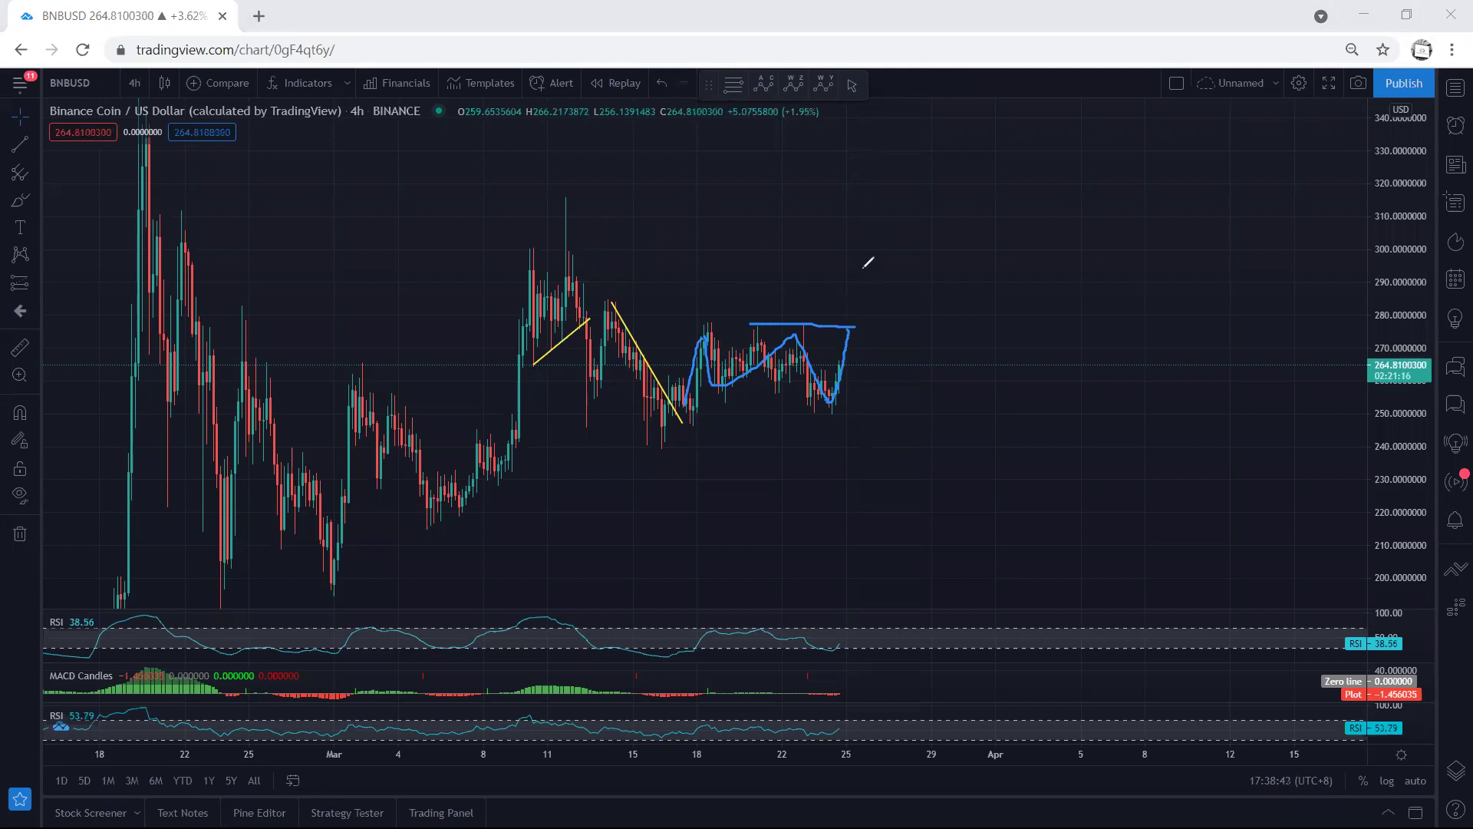
key("Delete")
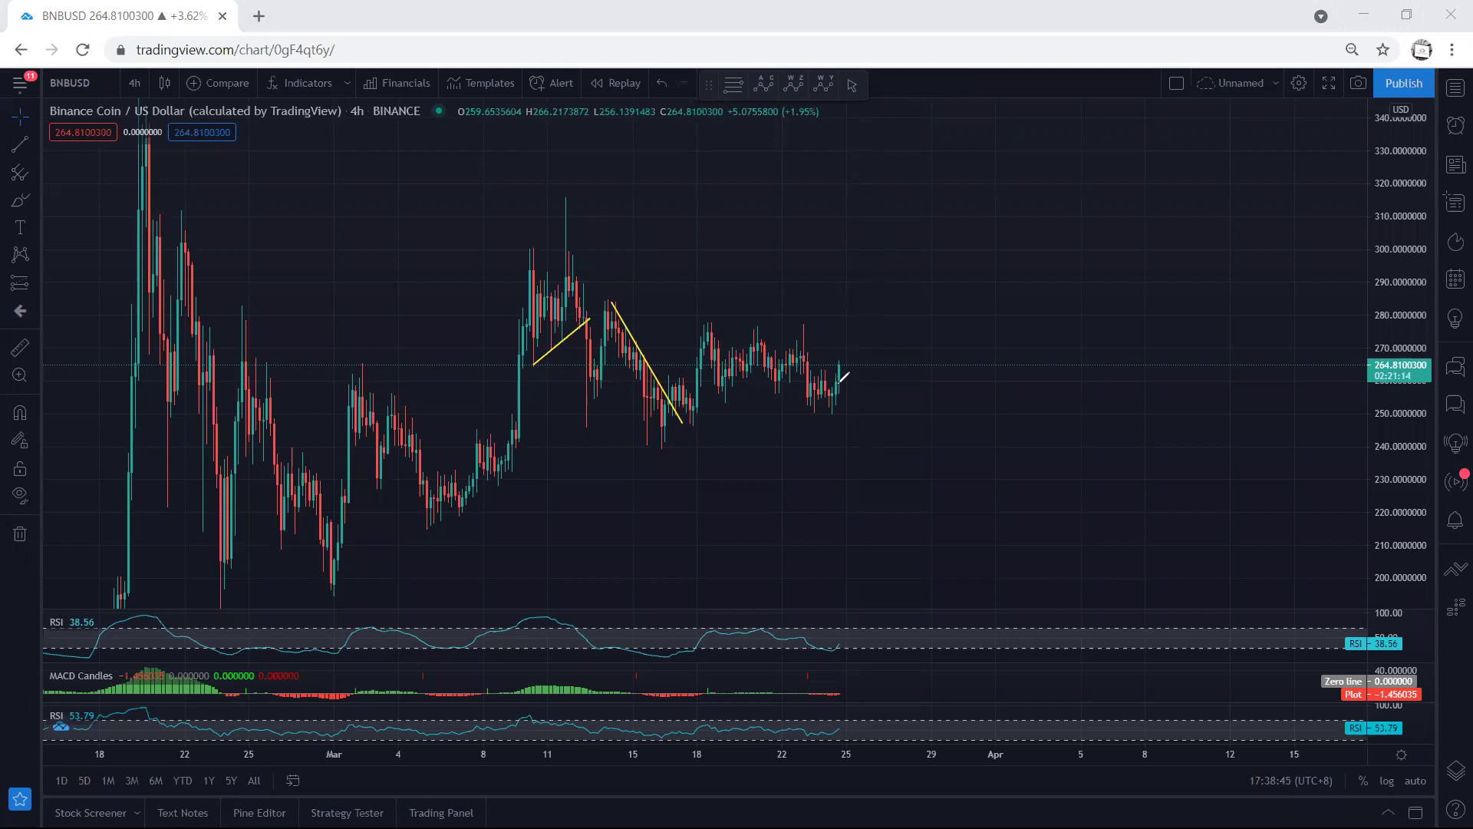
- Sketch an upward move from the latest 4-hour candles and erase it
mouse_move(837, 395)
left_mouse_down()
mouse_move(853, 387)
mouse_move(860, 330)
mouse_move(828, 342)
mouse_move(832, 388)
mouse_move(853, 324)
mouse_move(828, 326)
left_mouse_up()
key("Delete")
- Switch the chart to the 1-hour interval and circle the 23–24 March consolidation freehand
left_click(136, 84)
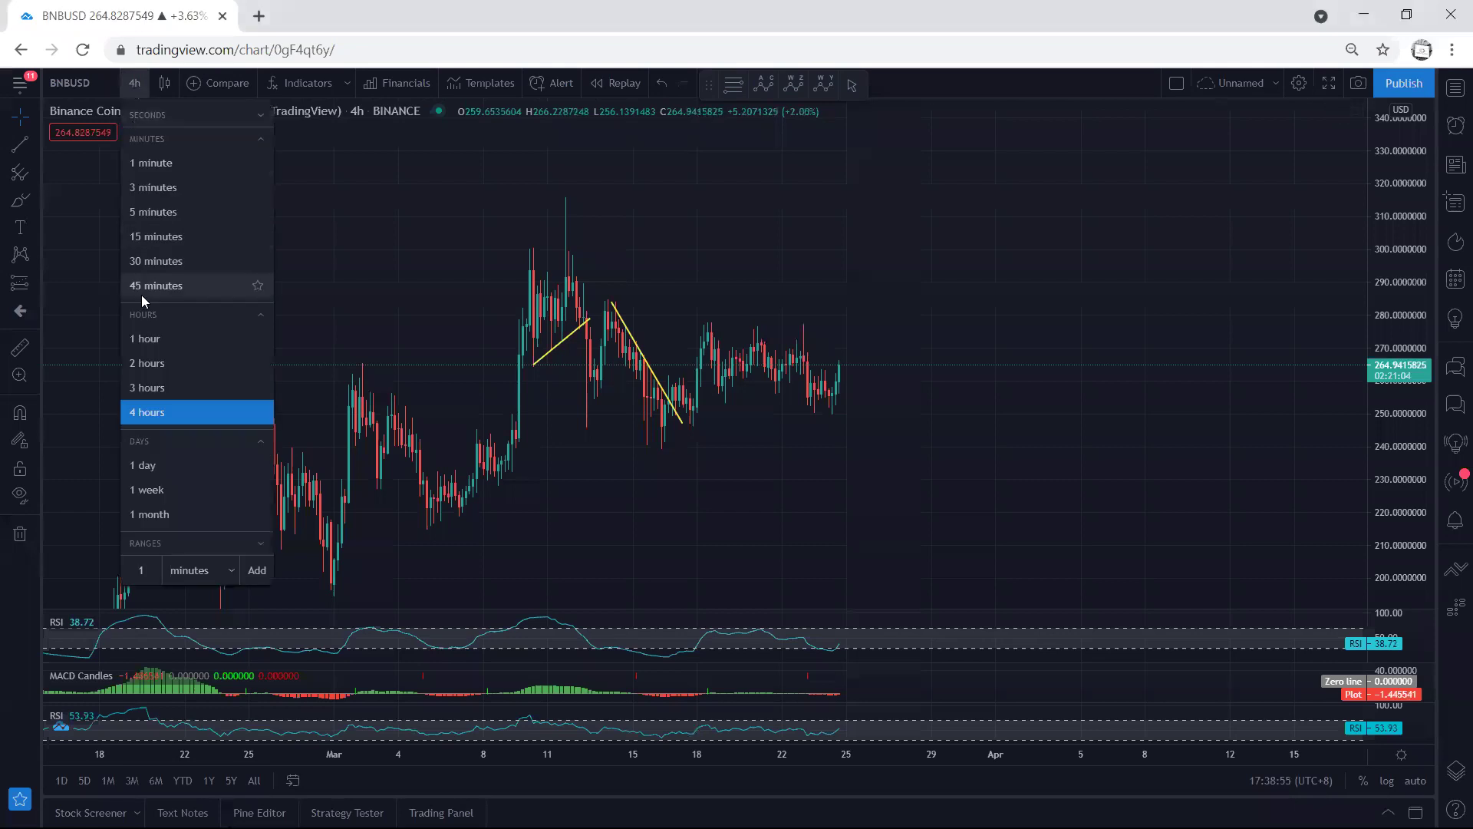
left_click(161, 333)
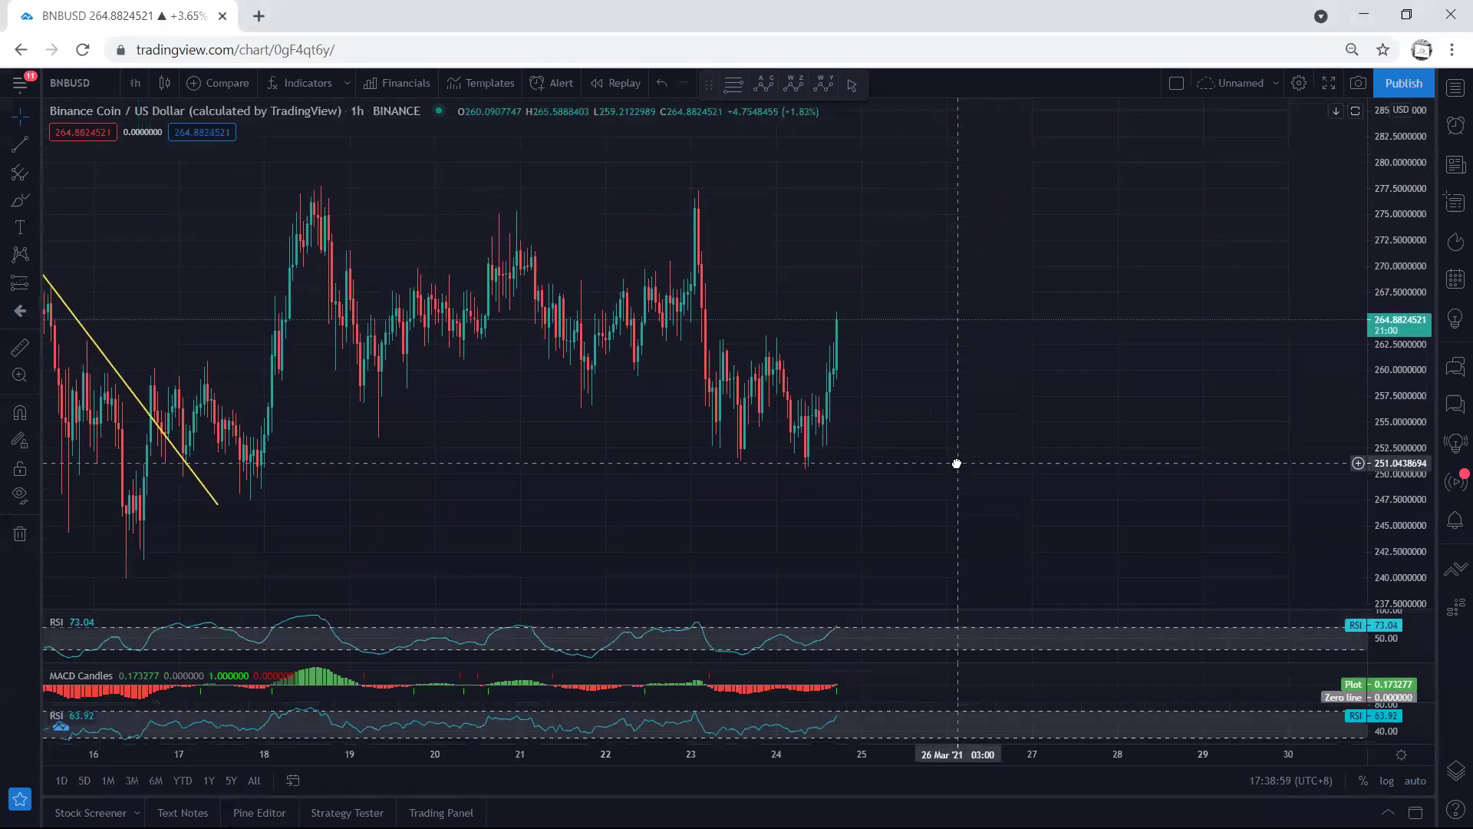
mouse_move(788, 460)
left_mouse_down()
mouse_move(835, 368)
mouse_move(740, 454)
mouse_move(767, 458)
left_mouse_up()
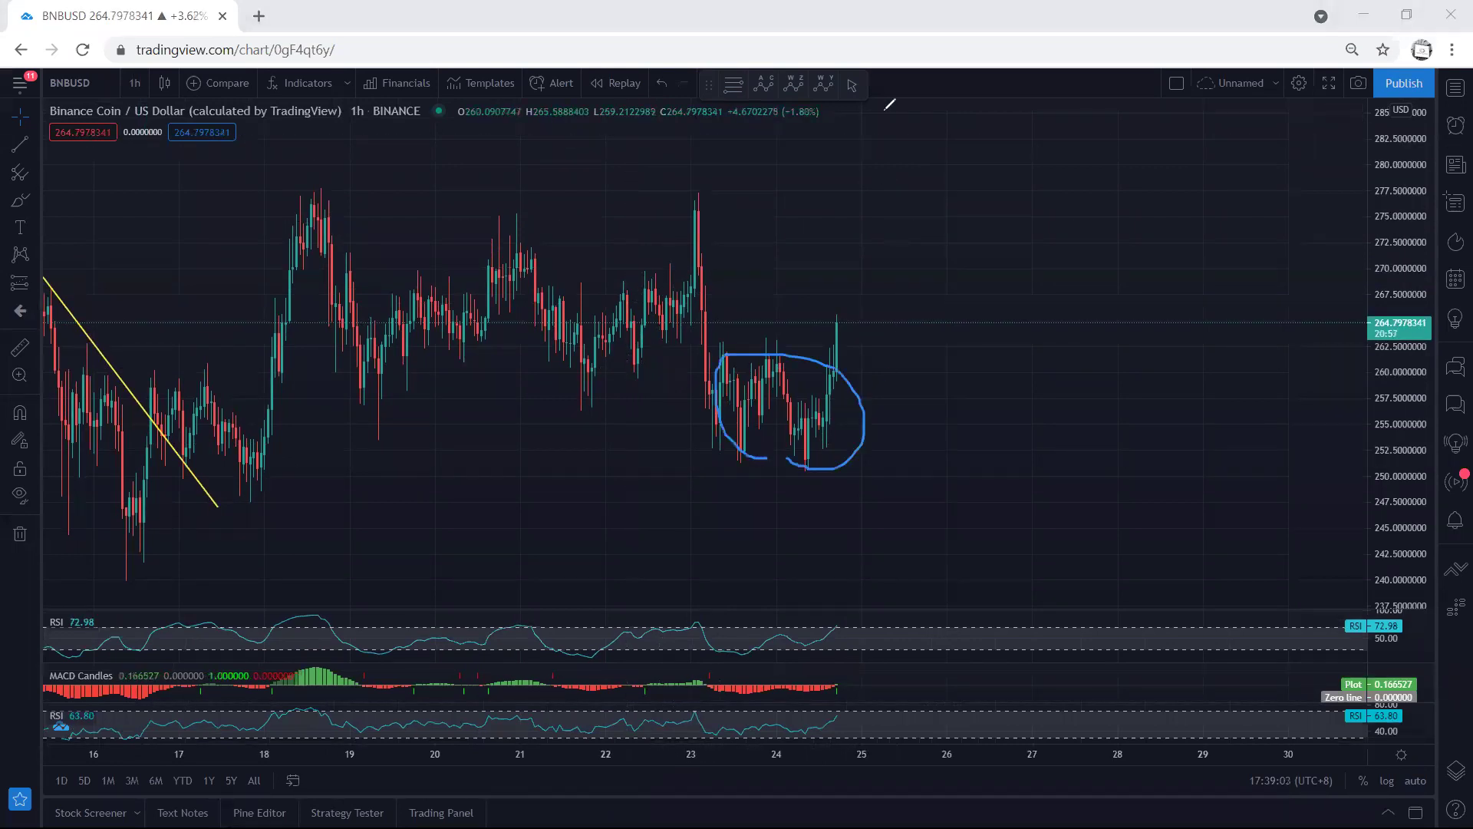
- Sketch a rise with a brief pullback towards about 277.5 from the latest candles, mark the 23 March high, and erase the marks
mouse_move(836, 357)
left_mouse_down()
mouse_move(844, 295)
mouse_move(887, 303)
mouse_move(858, 299)
left_mouse_up()
left_click_drag(878, 315, 937, 201)
left_click_drag(679, 193, 742, 188)
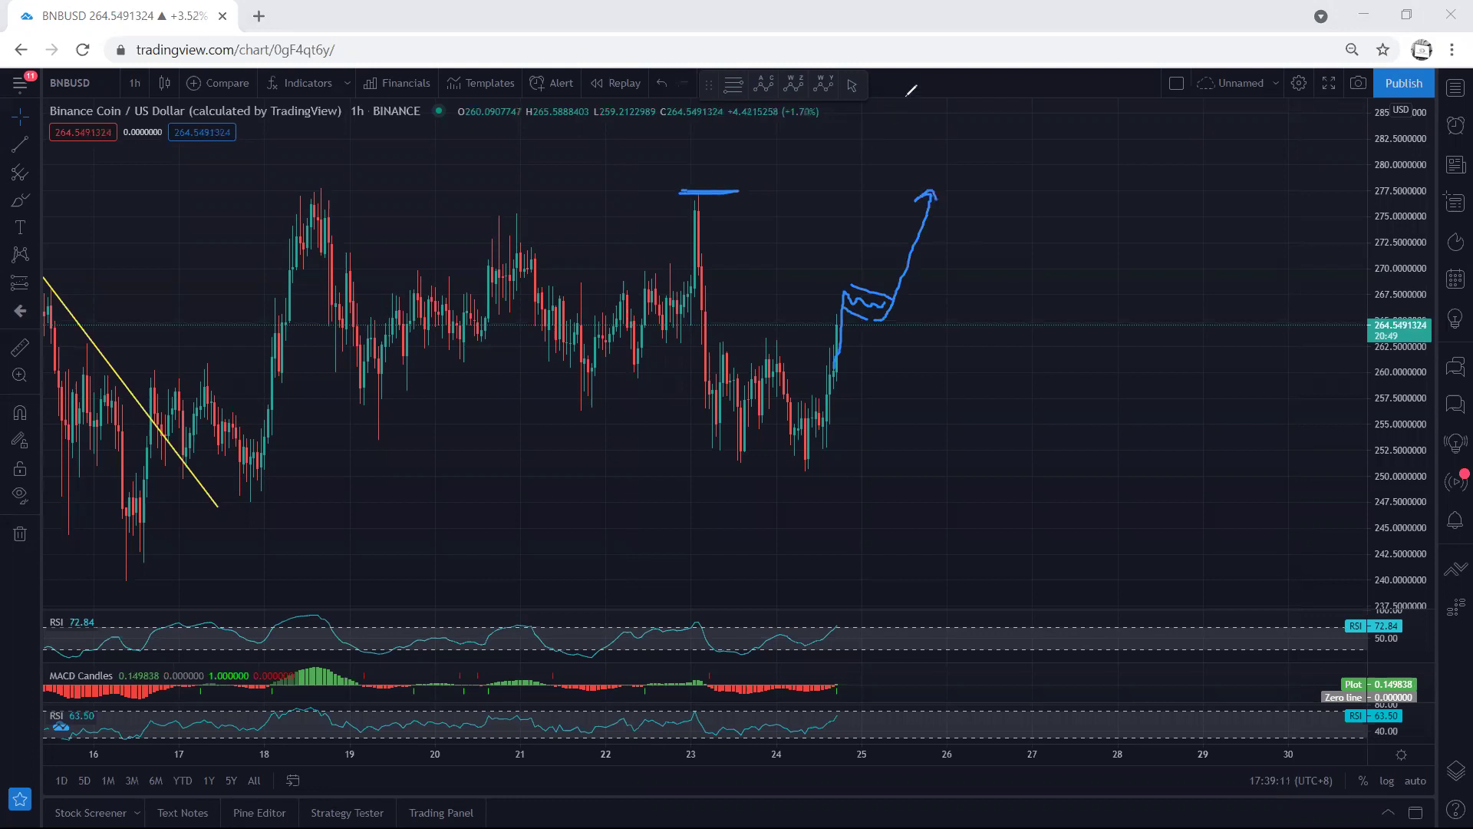
key("Escape")
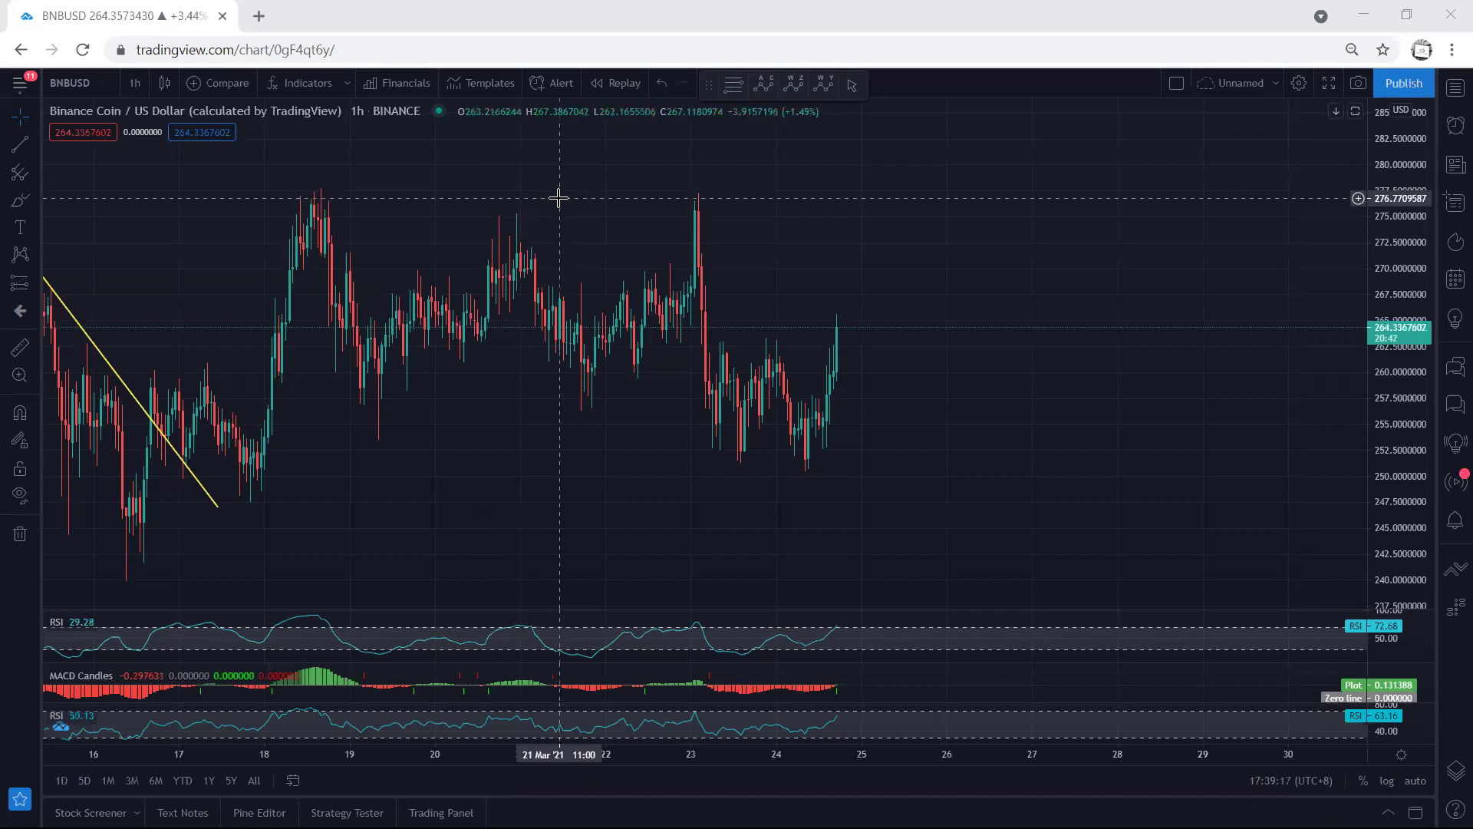
- Mark the 23 March high, circle the mid-March decline and recovery, project a fall to about 234, and clear the markings
left_click_drag(577, 190, 607, 194)
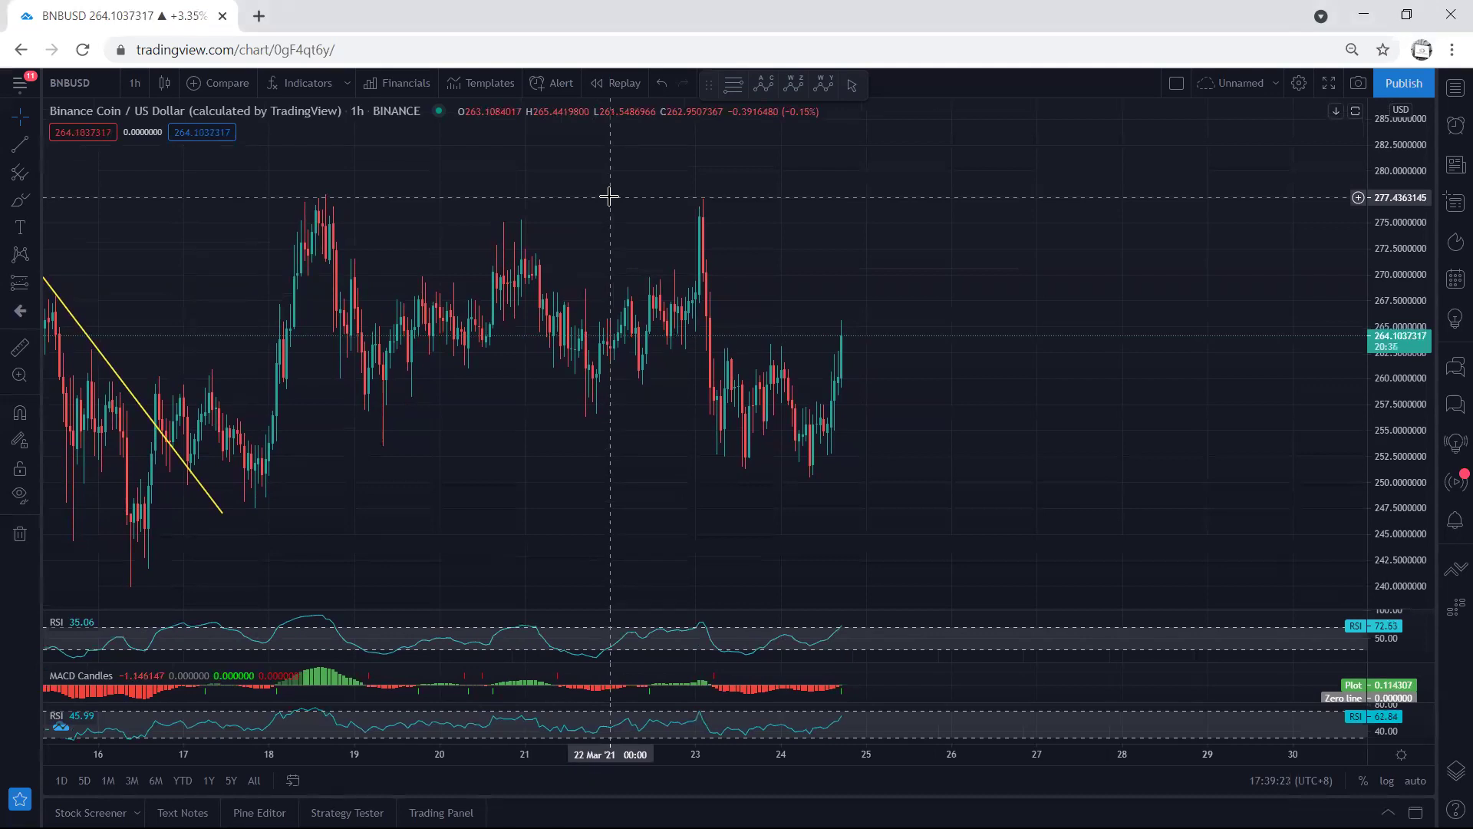
left_click_drag(610, 197, 680, 204)
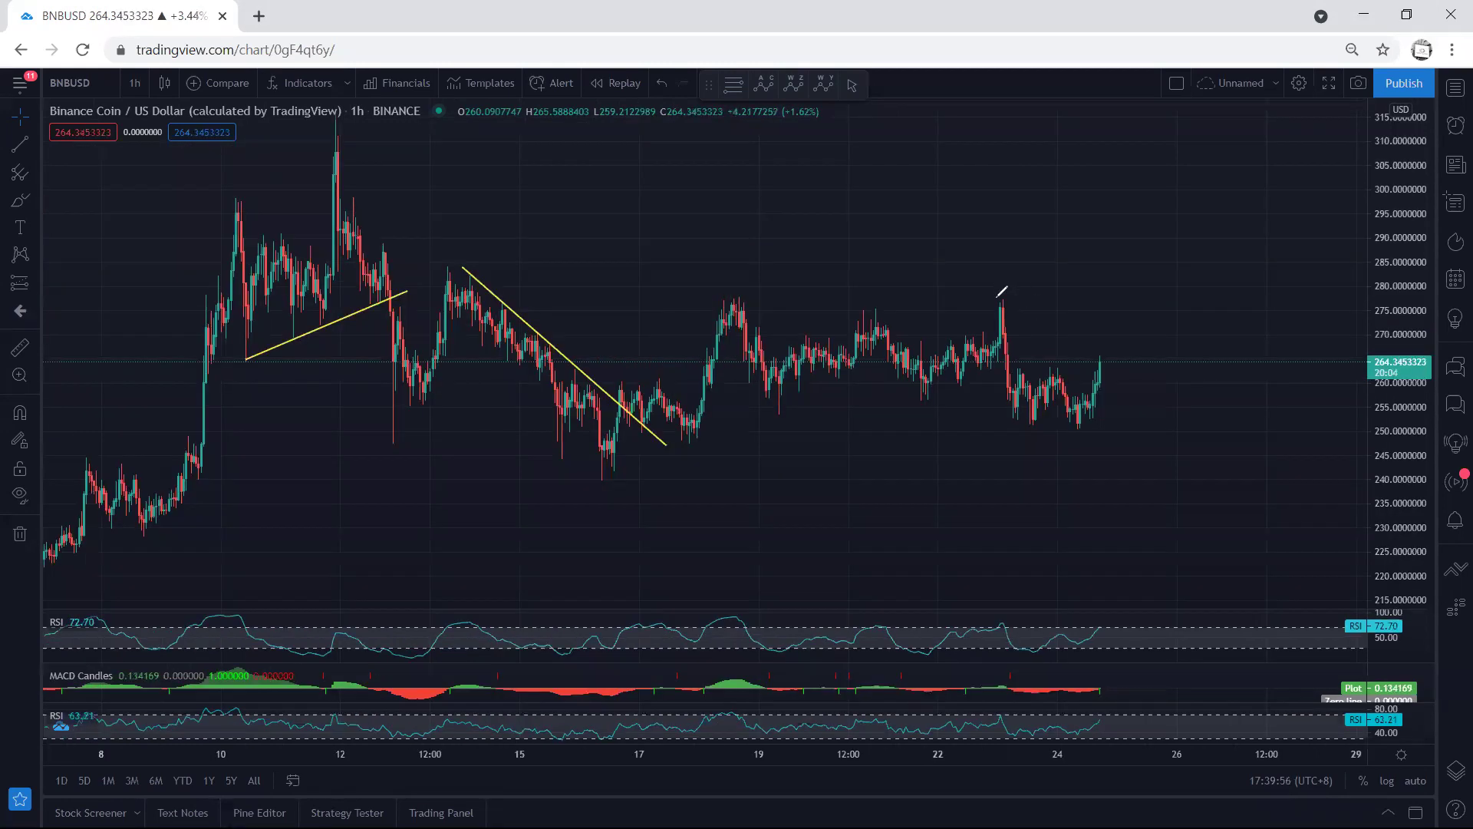
left_click_drag(995, 298, 1030, 295)
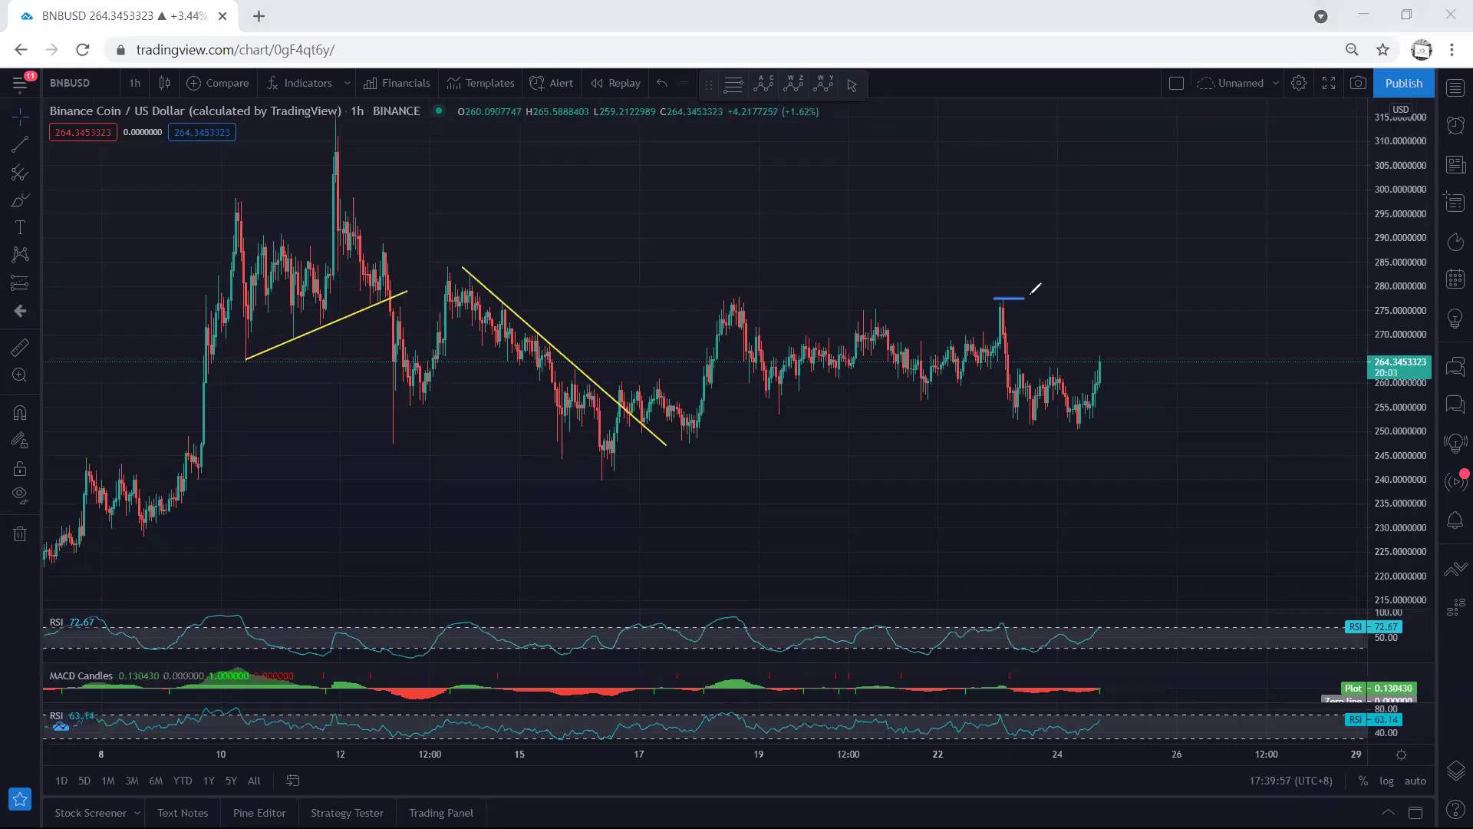
mouse_move(515, 266)
left_mouse_down()
mouse_move(735, 360)
mouse_move(453, 326)
mouse_move(468, 318)
left_mouse_up()
left_click_drag(432, 367, 476, 278)
mouse_move(1118, 341)
left_mouse_down()
mouse_move(1203, 503)
mouse_move(1220, 507)
left_mouse_up()
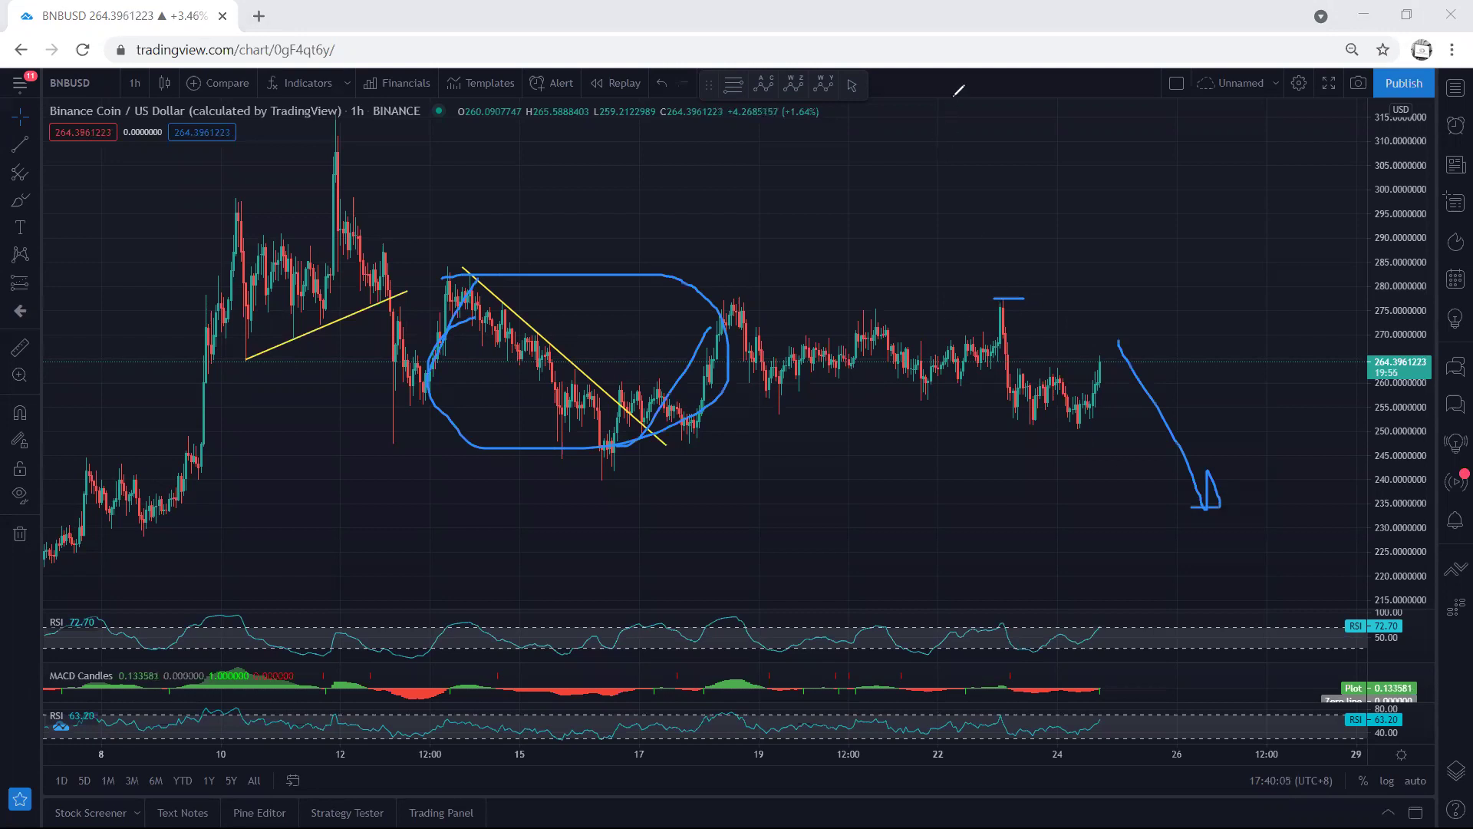
key("Escape")
- Reset the price scale and frame the 1-hour candles from 16 to 24 March
scroll(773, 260, "up", 5)
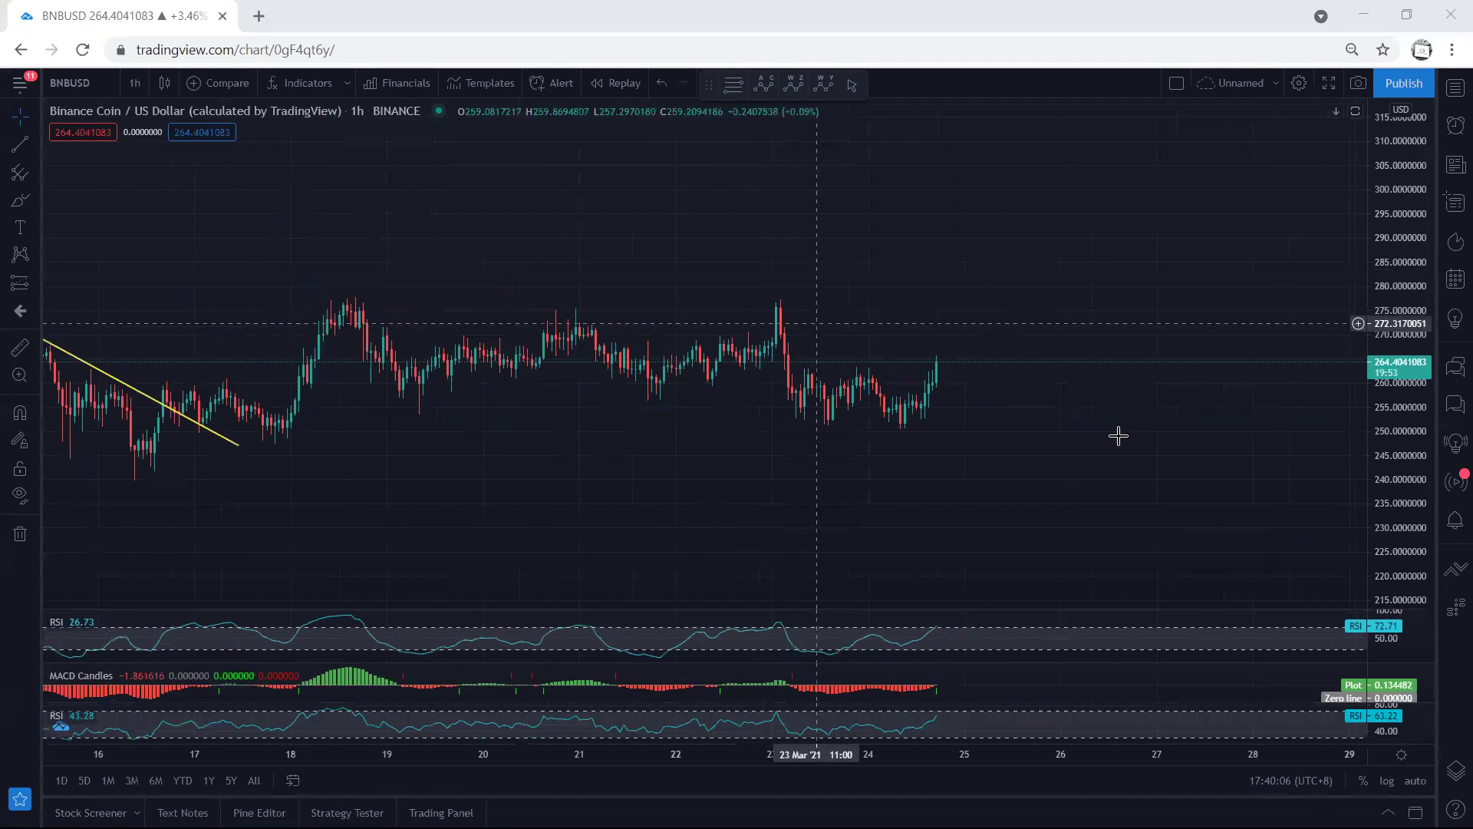
double_click(1390, 498)
left_click_drag(1387, 494, 1387, 489)
left_click_drag(1037, 415, 1023, 463)
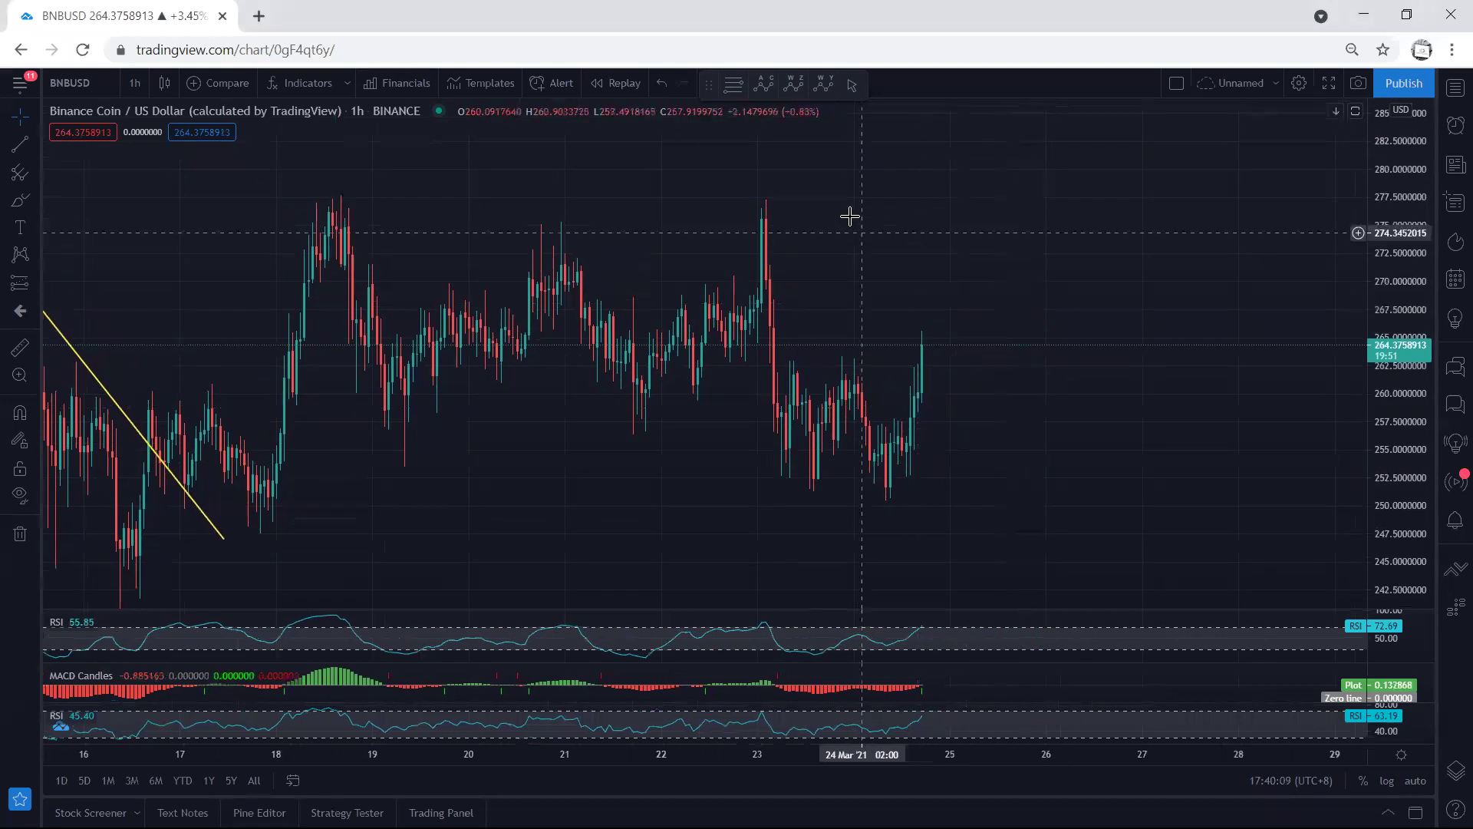
mouse_move(871, 227)
left_mouse_down()
mouse_move(832, 220)
mouse_move(851, 211)
mouse_move(861, 237)
left_mouse_up()
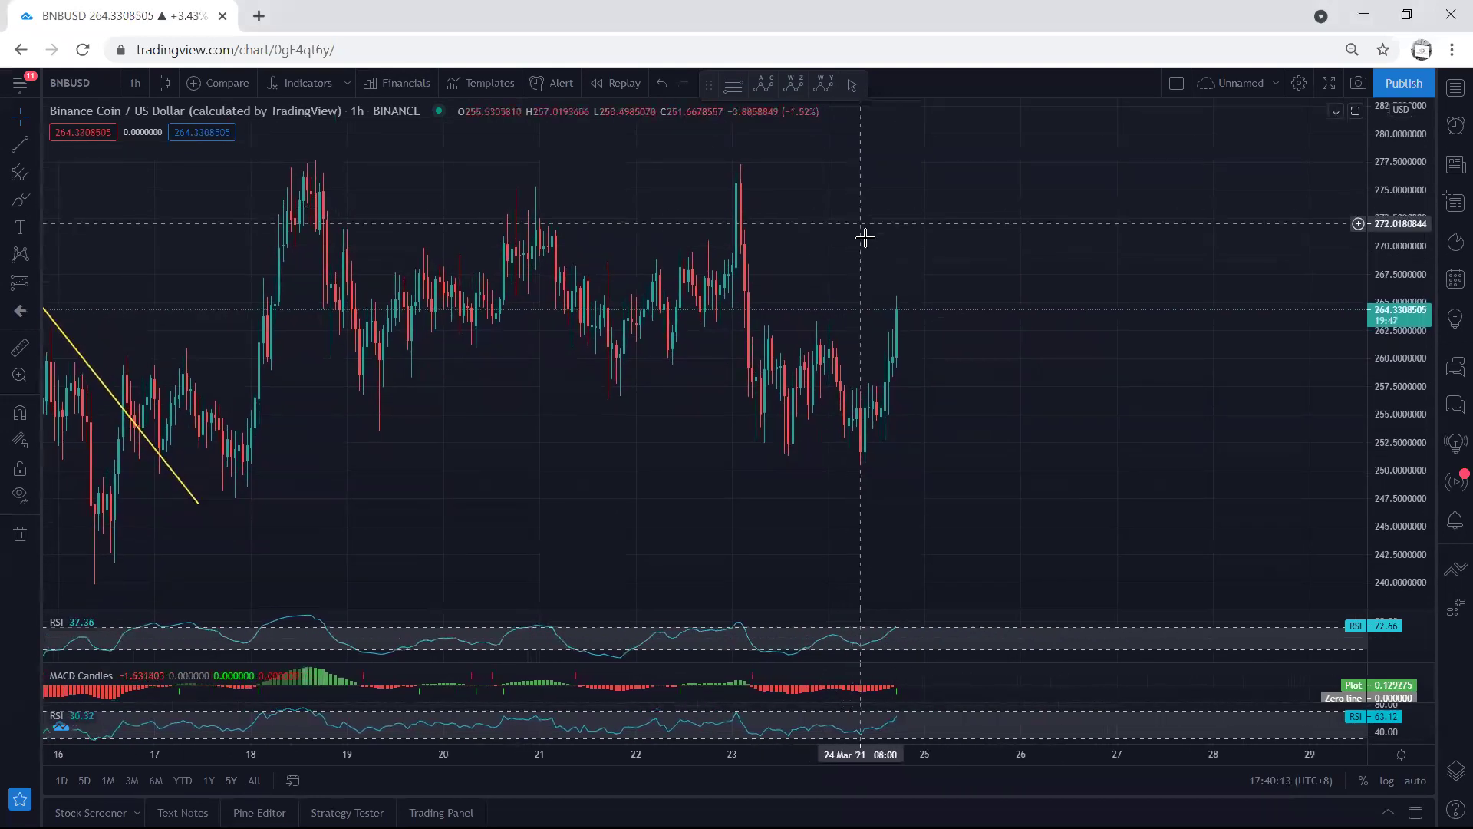